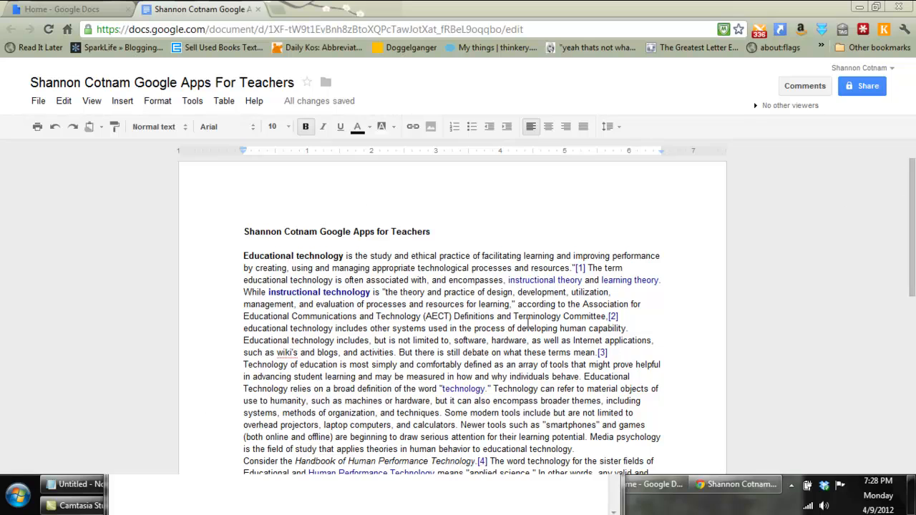
# Open the website wordle.net in a new browser tab.
pyautogui.scroll(-3, 913, 277)
pyautogui.moveTo(912, 277); pyautogui.dragTo(914, 196)
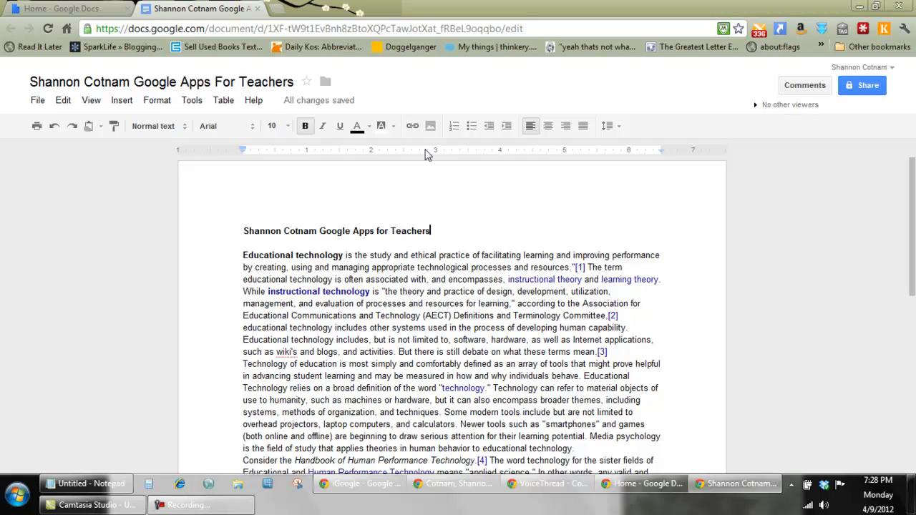
pyautogui.click(278, 10)
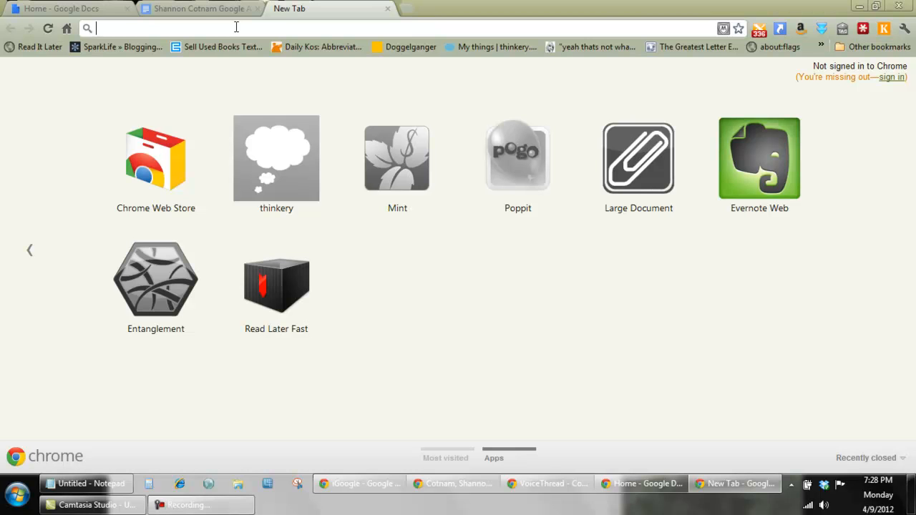
pyautogui.click(236, 27)
pyautogui.write('wordle')
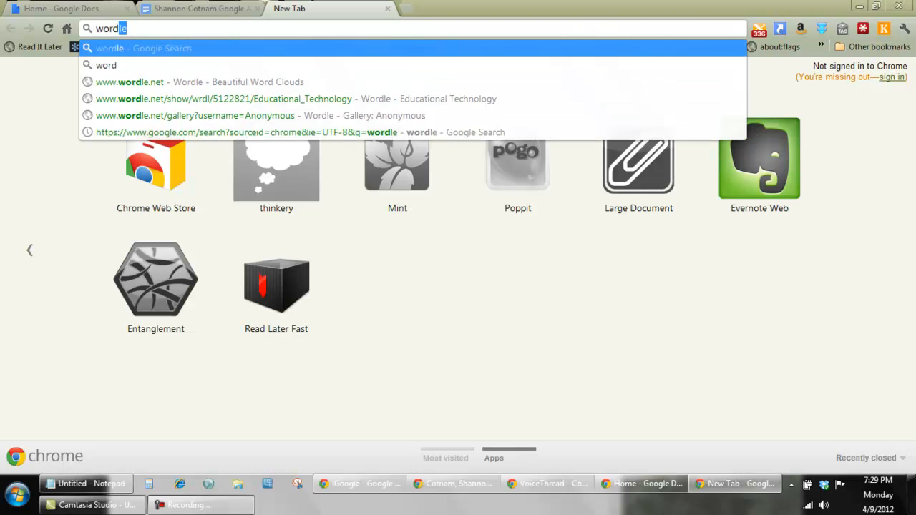
pyautogui.write('.net')
pyautogui.press('Return')
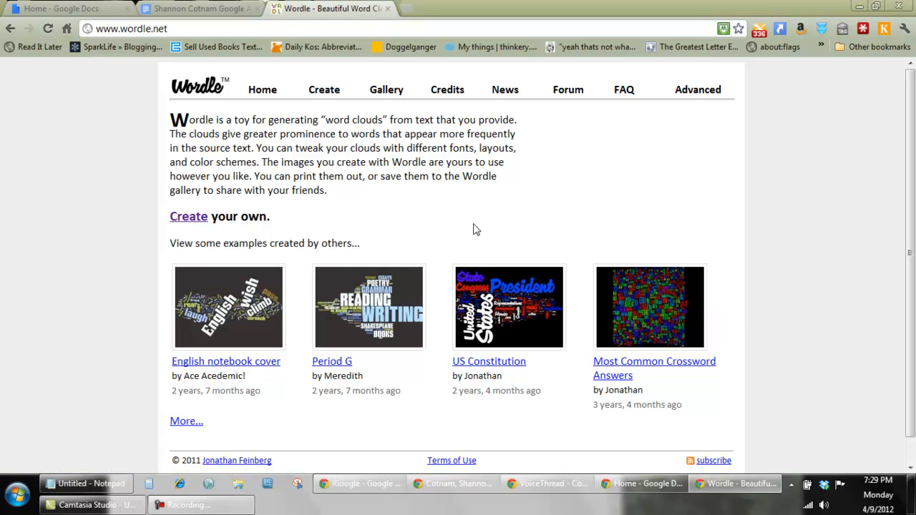
# Launch the Snipping Tool from the Windows Accessories programs and minimize it so it stays ready.
pyautogui.click(17, 498)
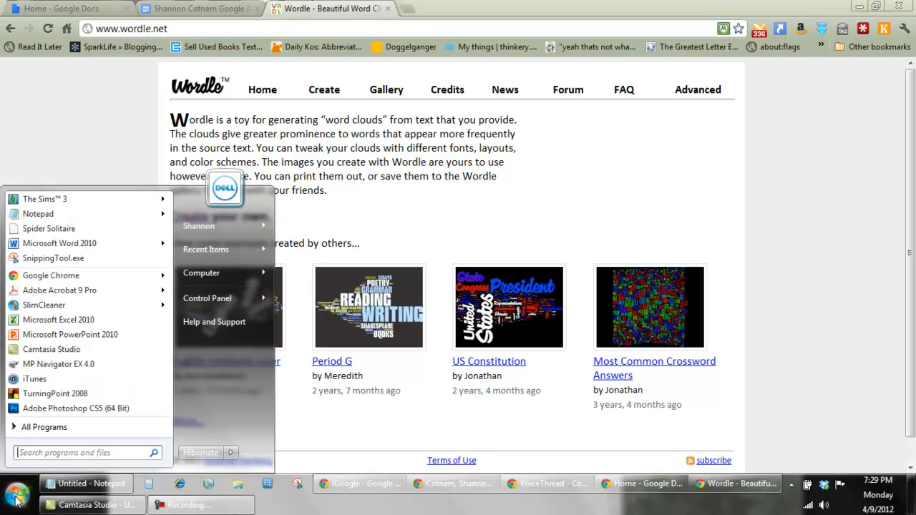
pyautogui.click(39, 429)
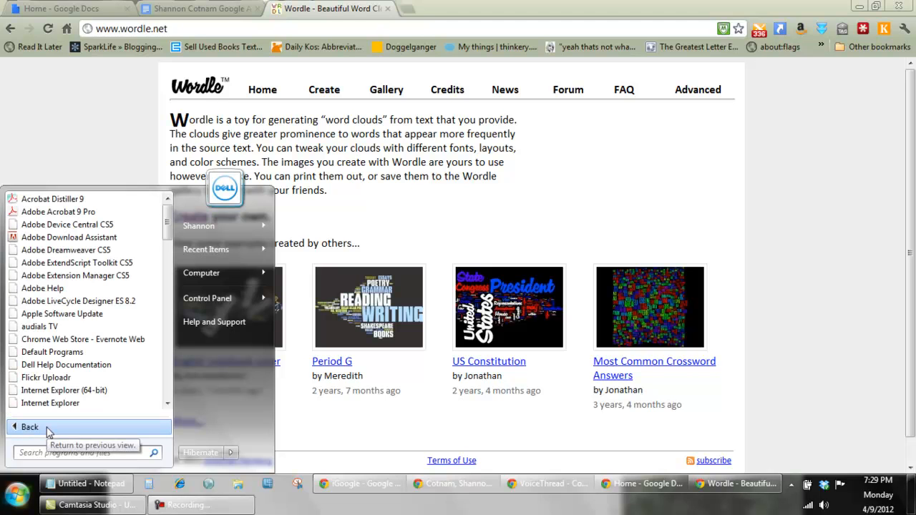
pyautogui.scroll(-2, 171, 254)
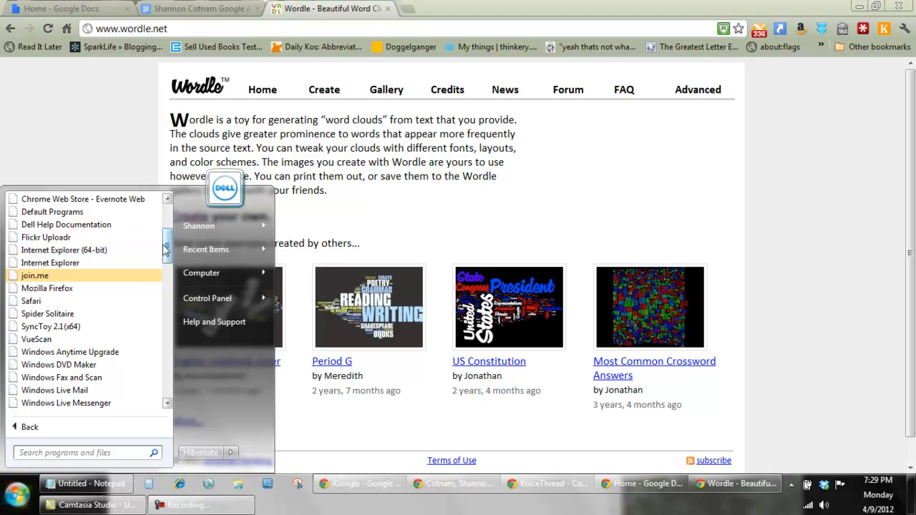
pyautogui.scroll(-2, 166, 264)
pyautogui.scroll(-4, 166, 268)
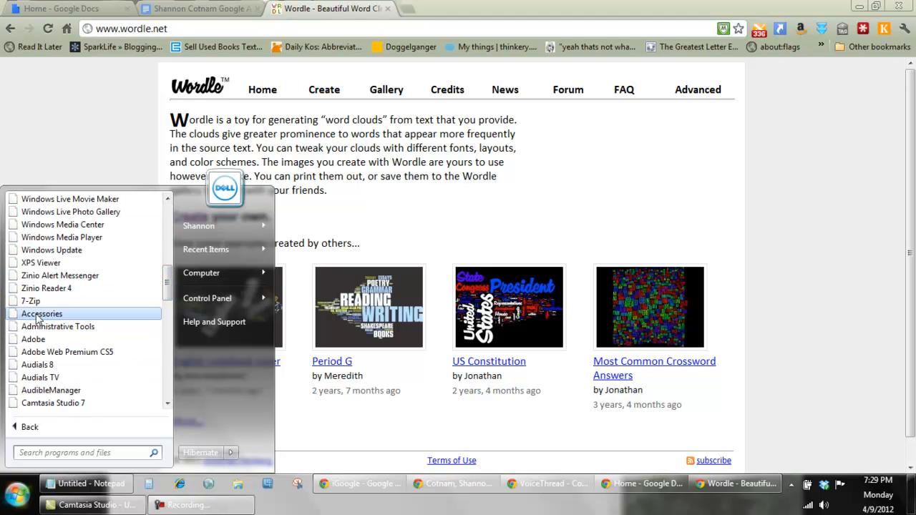
pyautogui.click(38, 315)
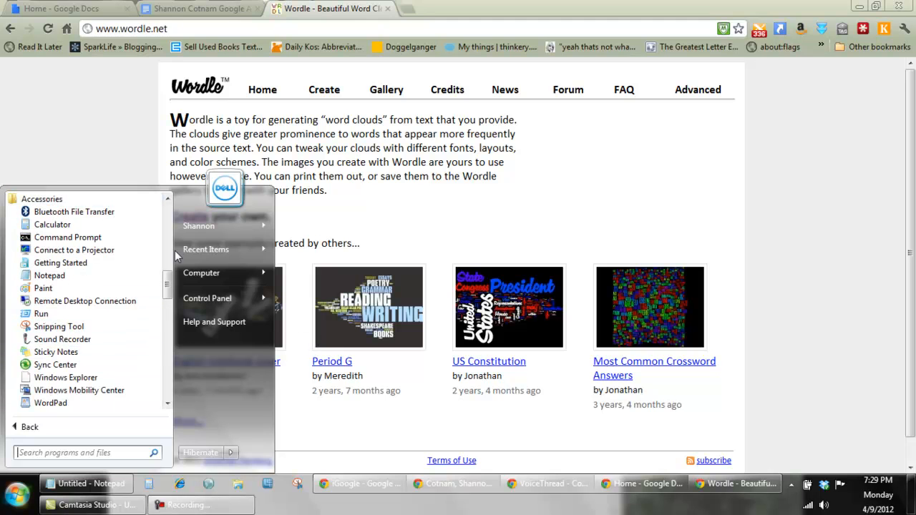
pyautogui.moveTo(169, 288); pyautogui.dragTo(169, 299)
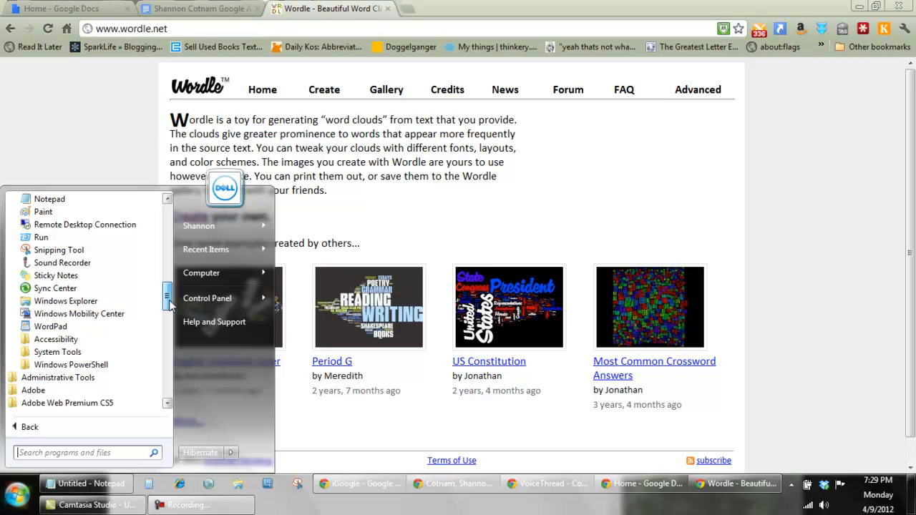
pyautogui.click(36, 249)
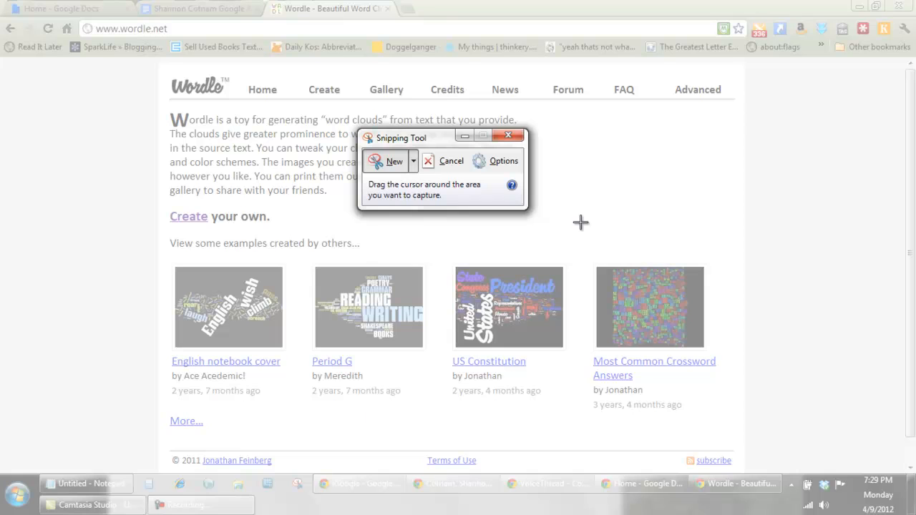
pyautogui.click(464, 138)
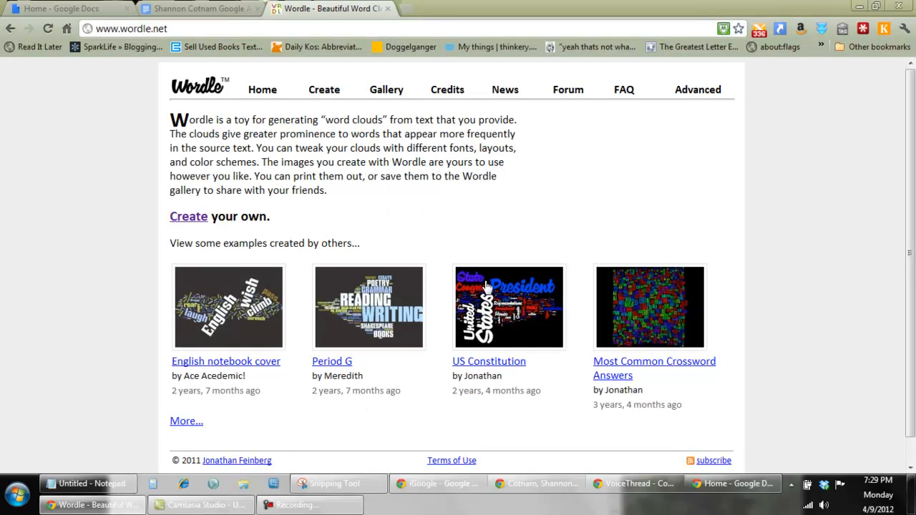
# Copy the entire text of the educational technology document in Google Docs, including its heading.
pyautogui.click(198, 10)
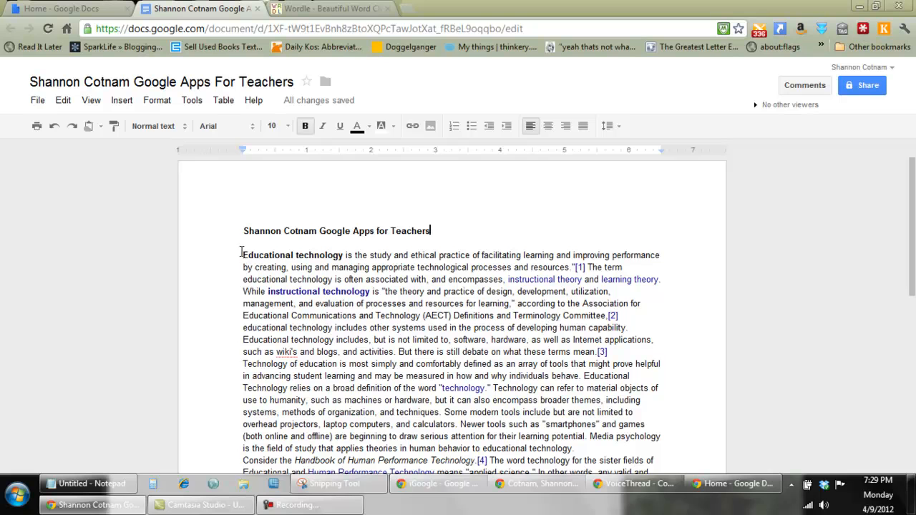
pyautogui.moveTo(244, 231); pyautogui.dragTo(504, 490)
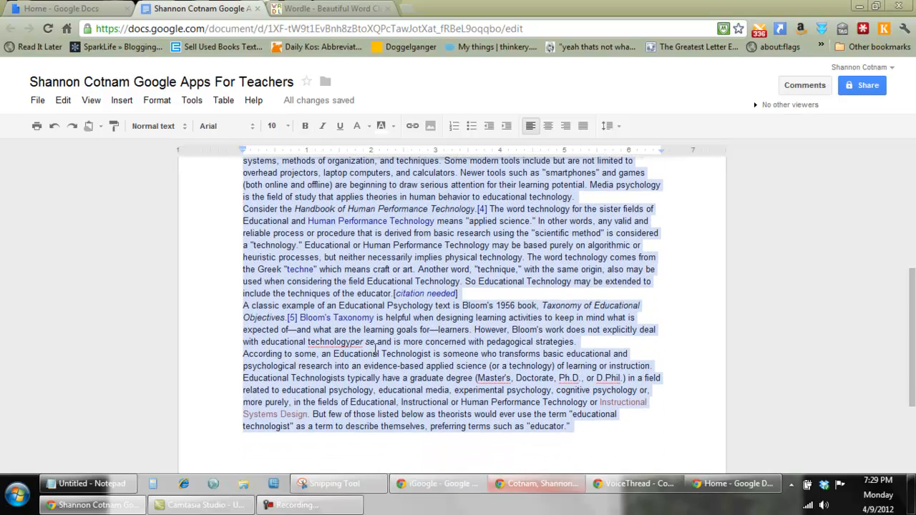
pyautogui.rightClick(360, 331)
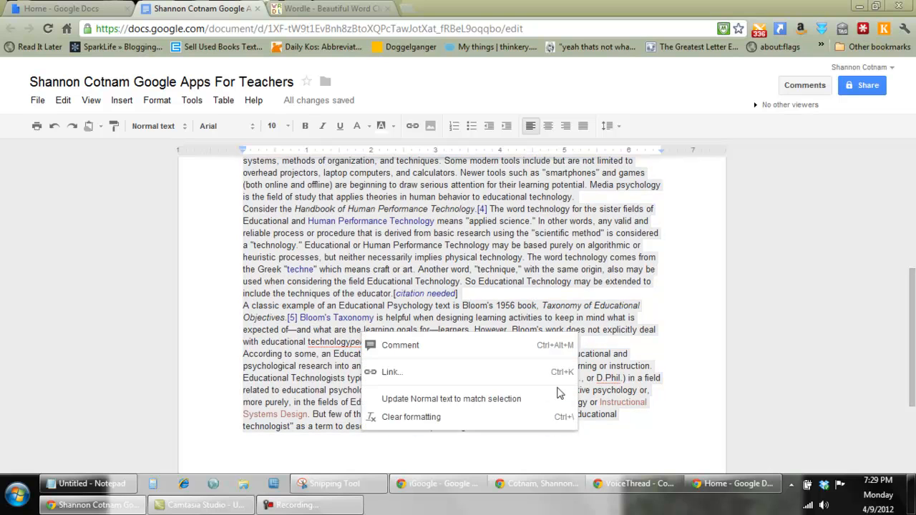
pyautogui.click(657, 428)
pyautogui.moveTo(617, 427); pyautogui.dragTo(222, 122)
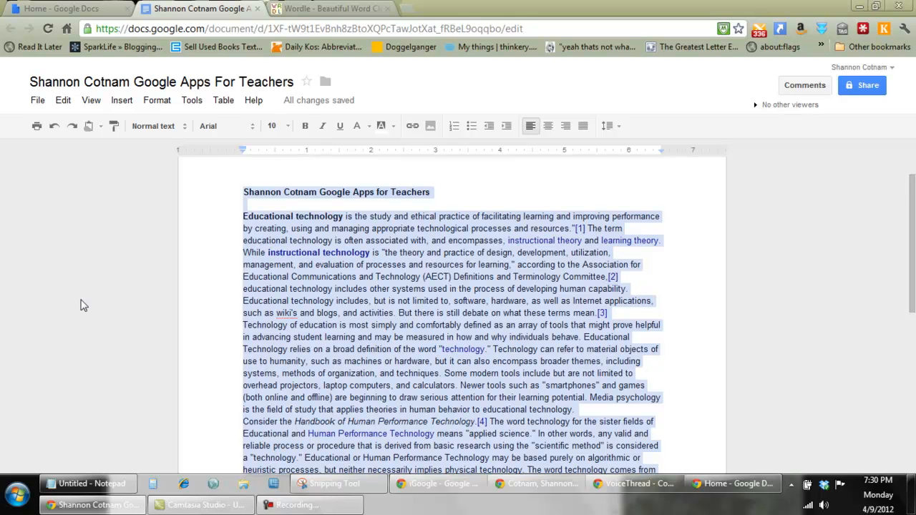
# Start a new Wordle, paste the copied document text into it and generate the word cloud.
pyautogui.click(331, 9)
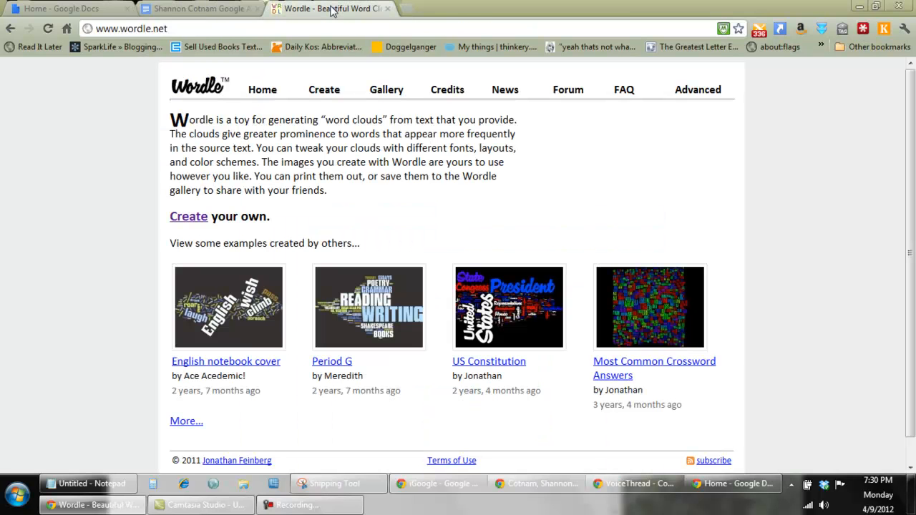
pyautogui.click(190, 219)
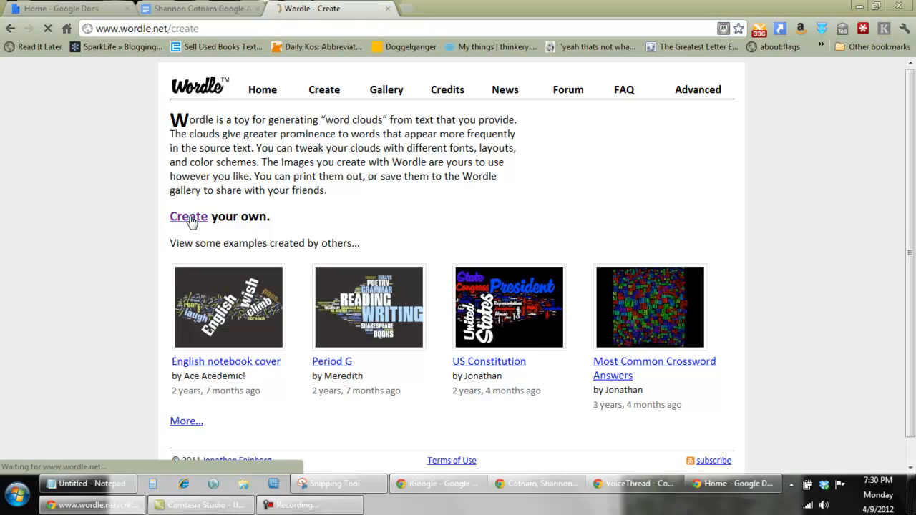
pyautogui.click(204, 150)
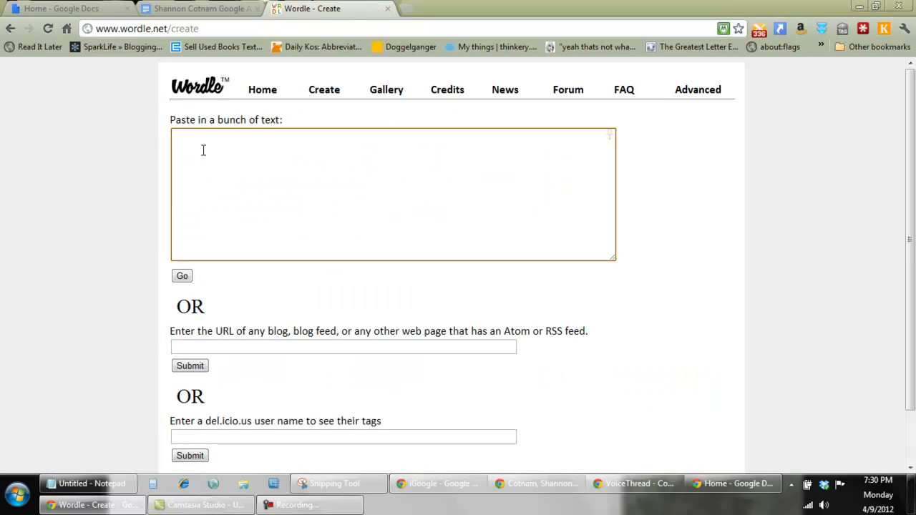
pyautogui.hotkey('ctrl', 'v')
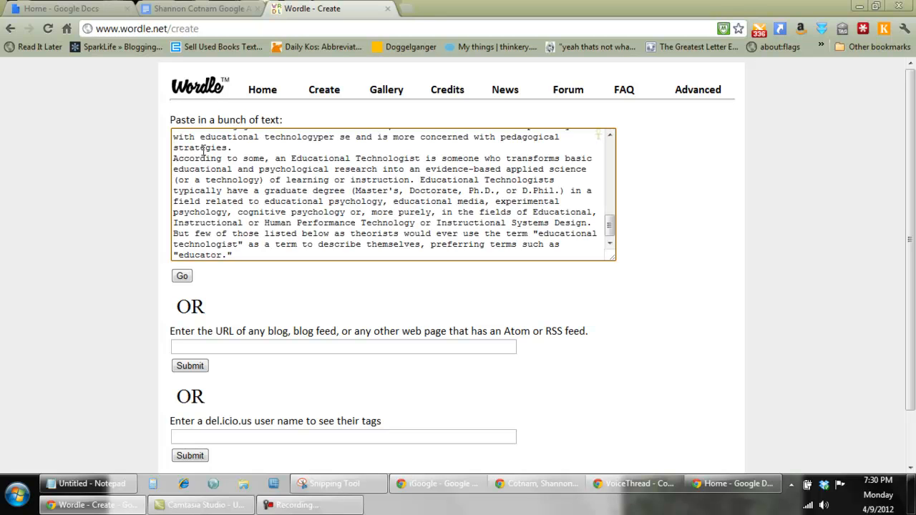
pyautogui.click(183, 277)
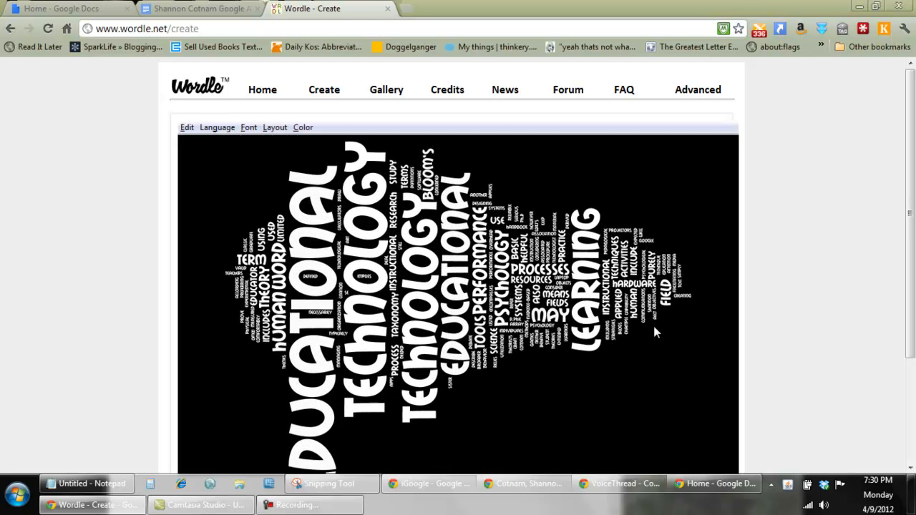
# Randomize the word cloud's appearance and set its font to Teen.
pyautogui.moveTo(913, 161); pyautogui.dragTo(913, 207)
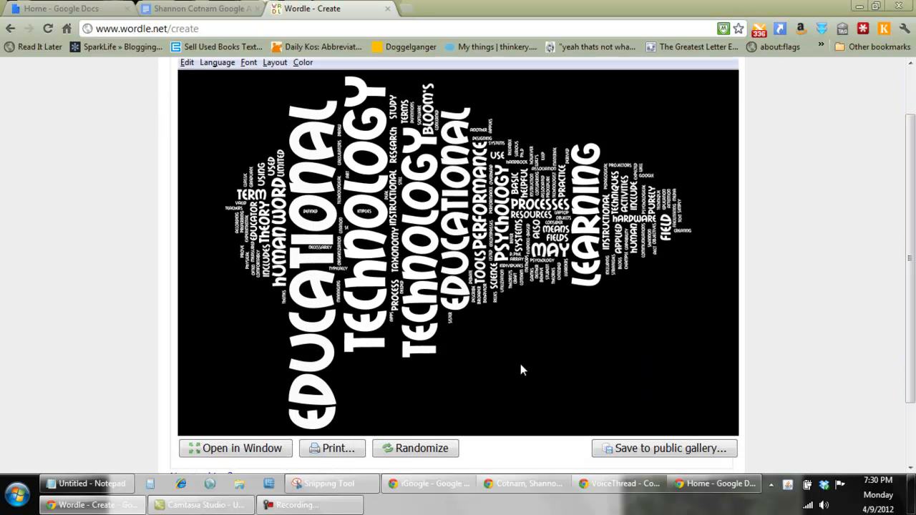
pyautogui.click(423, 455)
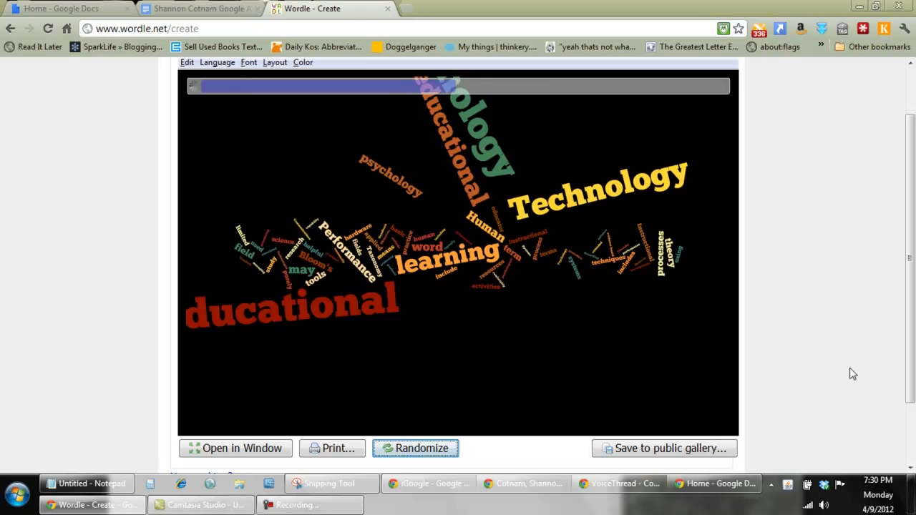
pyautogui.moveTo(913, 296); pyautogui.dragTo(914, 266)
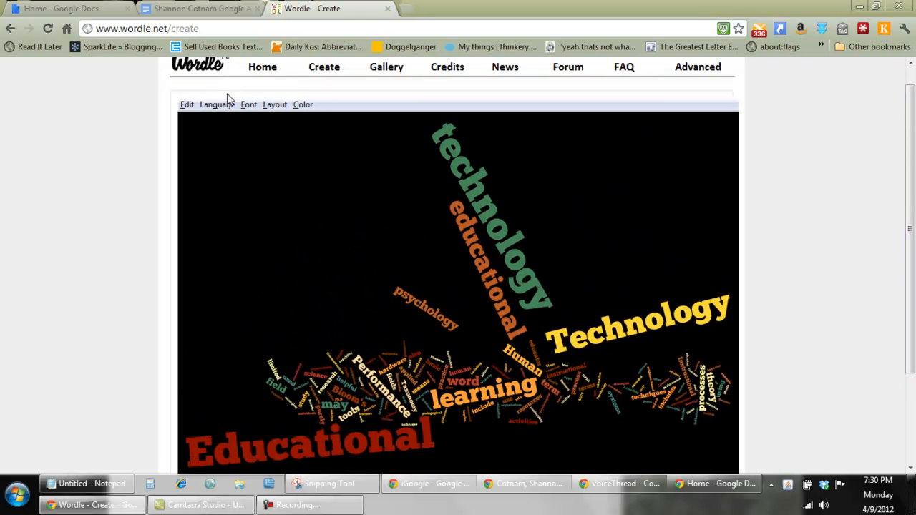
pyautogui.click(248, 106)
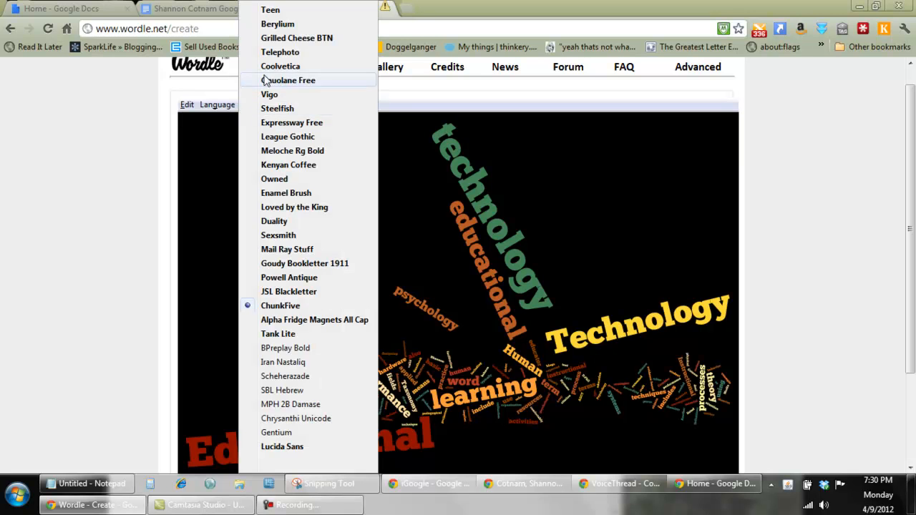
pyautogui.click(270, 10)
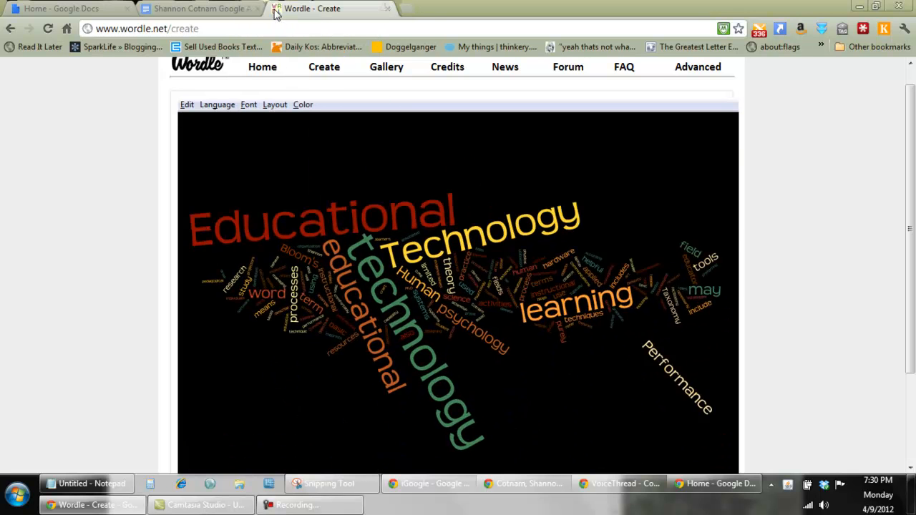
# Set the word cloud's layout to Mostly Horizontal and its color palette to Organic Carrot.
pyautogui.click(274, 106)
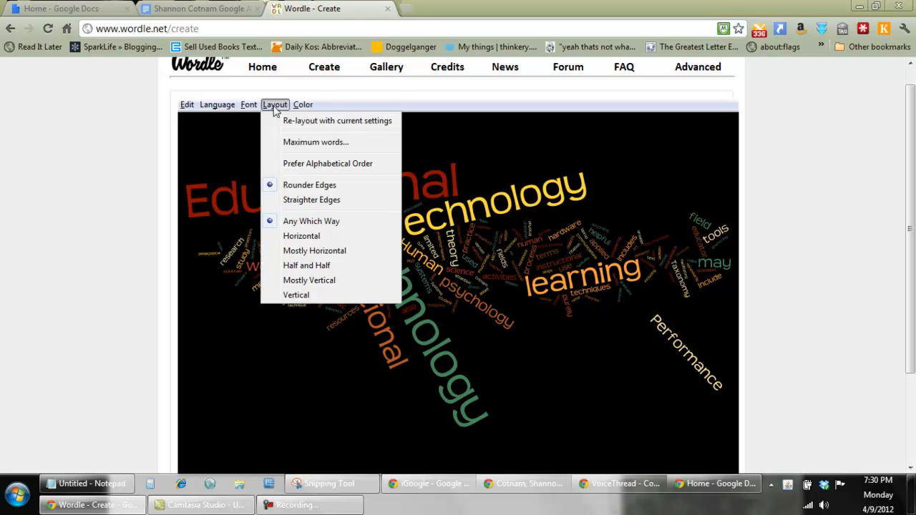
pyautogui.click(285, 251)
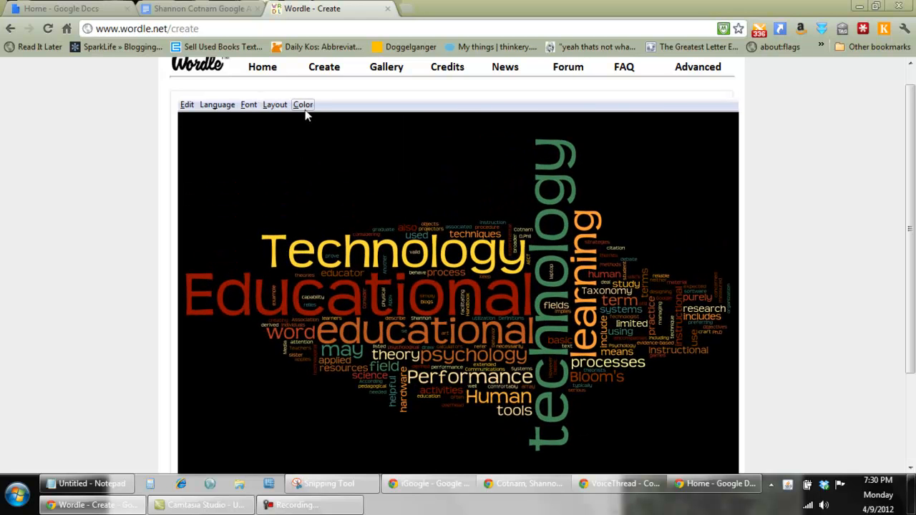
pyautogui.click(305, 108)
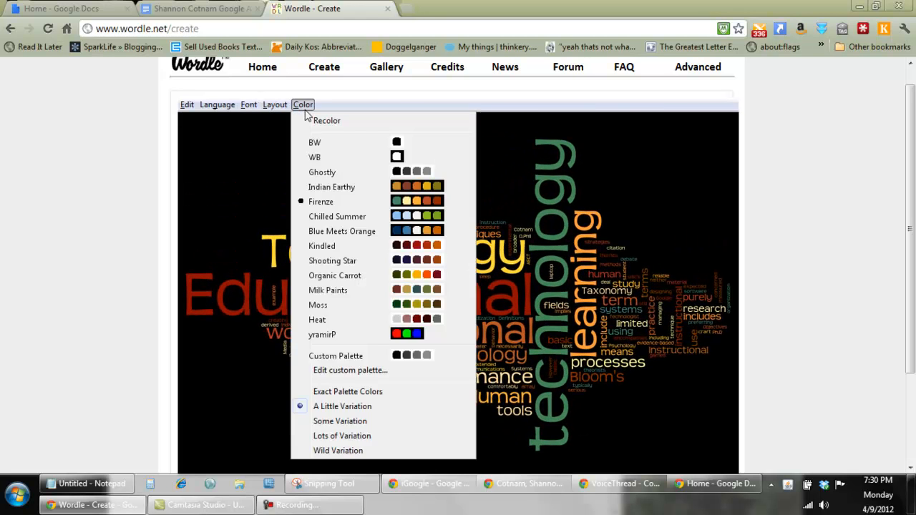
pyautogui.click(322, 276)
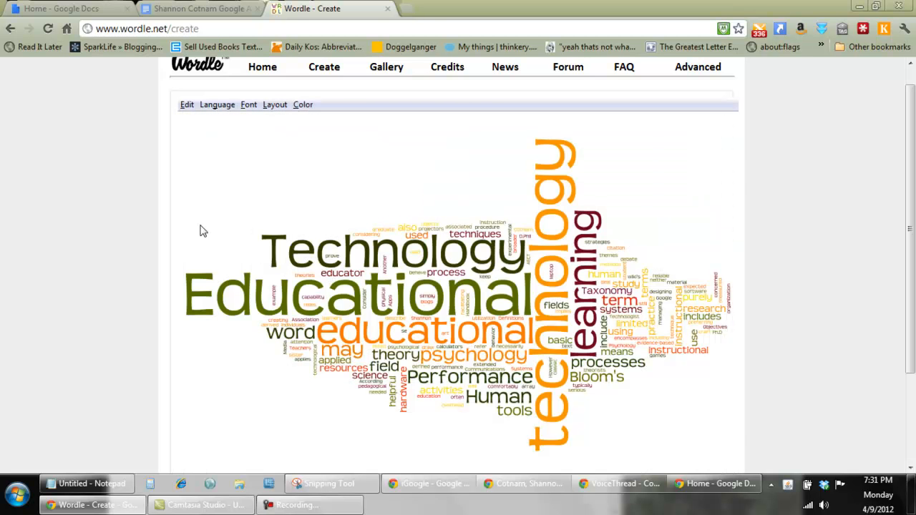
# Save the word cloud to the public gallery with the title "tech".
pyautogui.moveTo(913, 201); pyautogui.dragTo(914, 286)
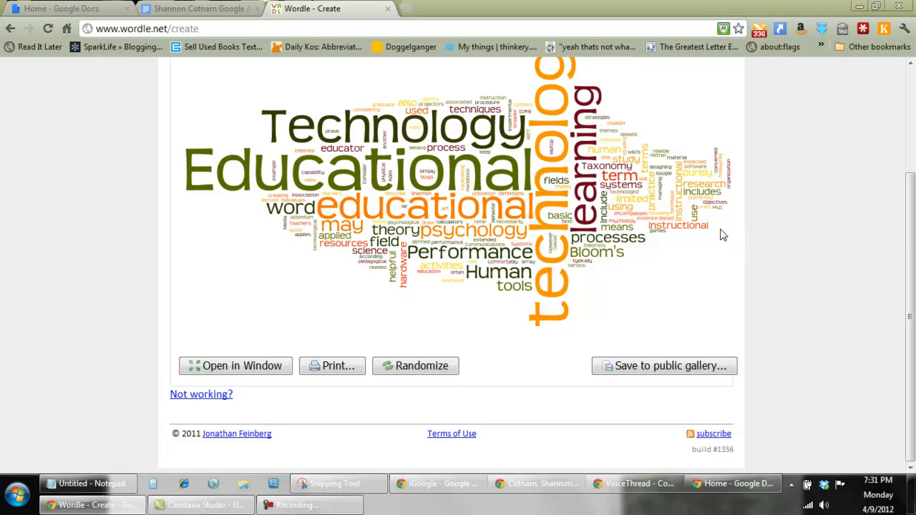
pyautogui.moveTo(911, 231); pyautogui.dragTo(915, 184)
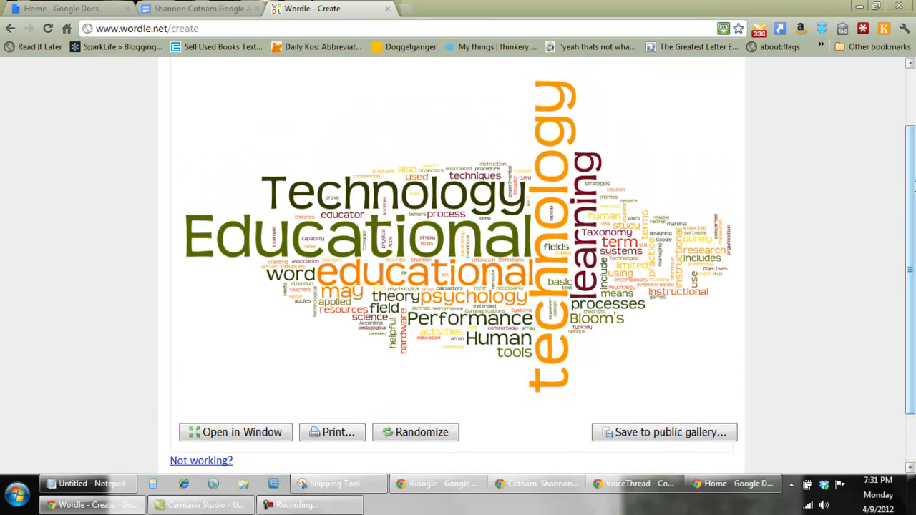
pyautogui.click(641, 437)
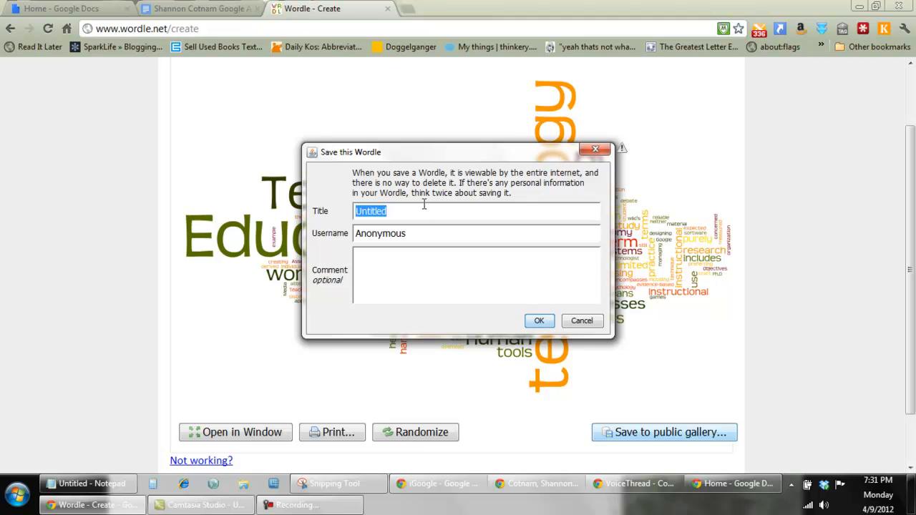
pyautogui.write('tech')
pyautogui.click(537, 322)
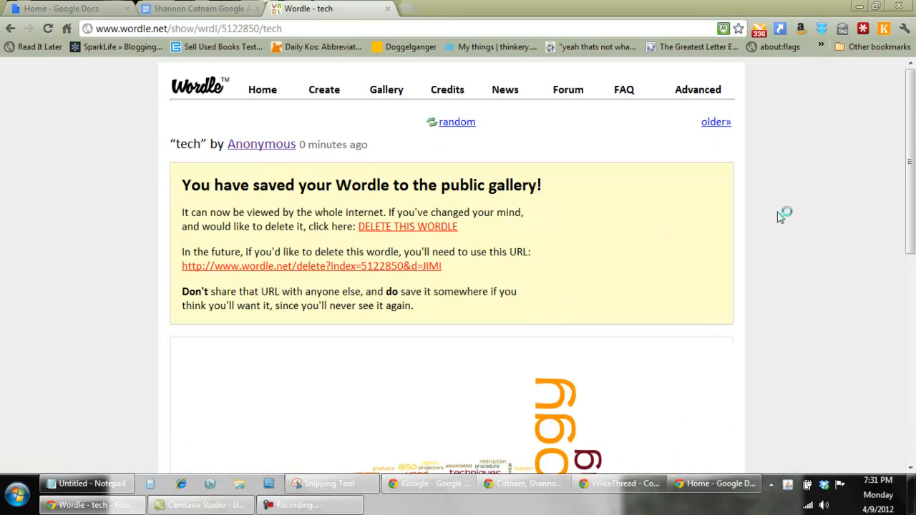
pyautogui.moveTo(914, 136); pyautogui.dragTo(909, 271)
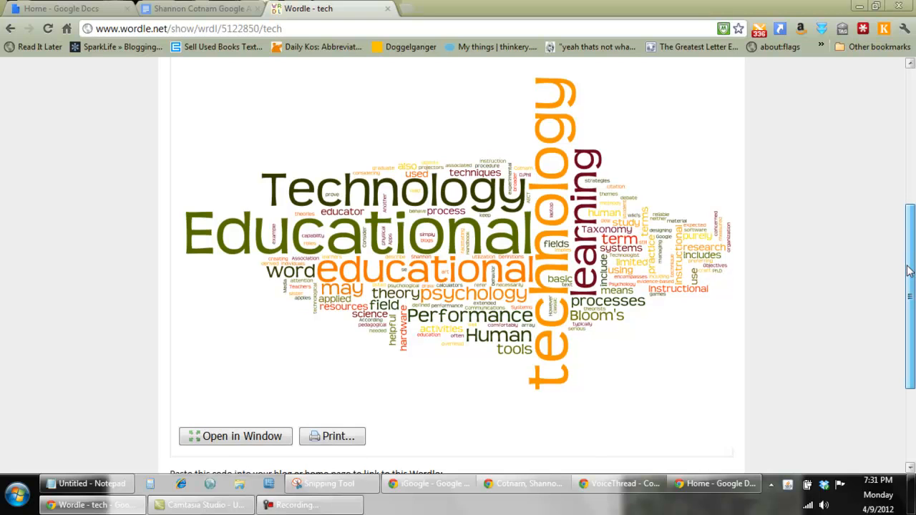
# Open the word cloud in its own window and capture the cloud area as a new snip with the Snipping Tool.
pyautogui.click(224, 442)
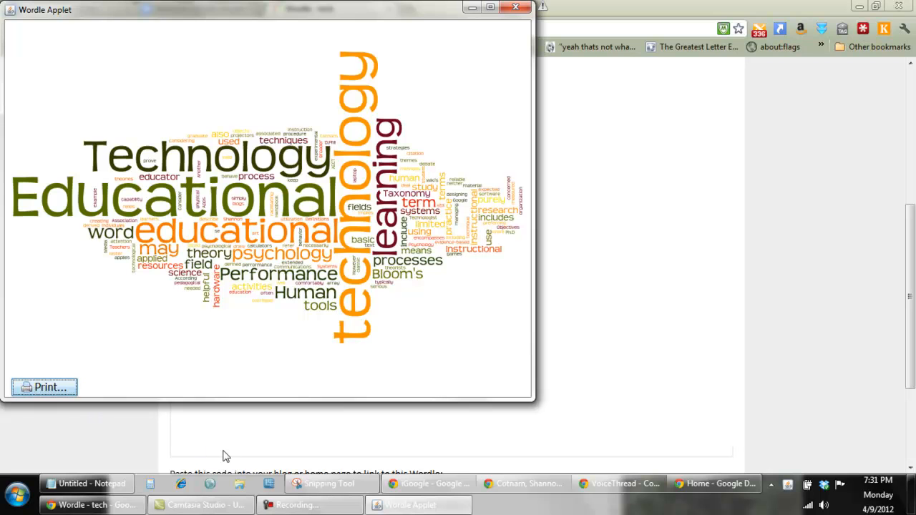
pyautogui.click(324, 486)
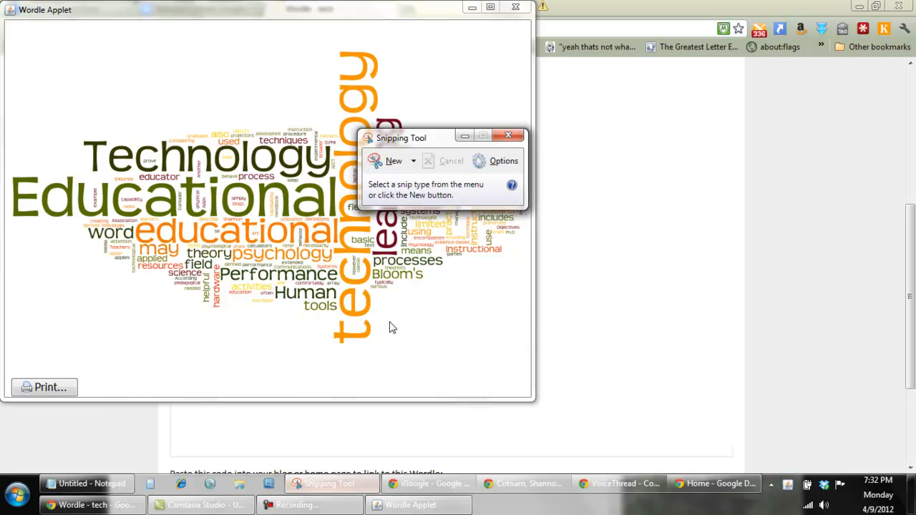
pyautogui.click(399, 163)
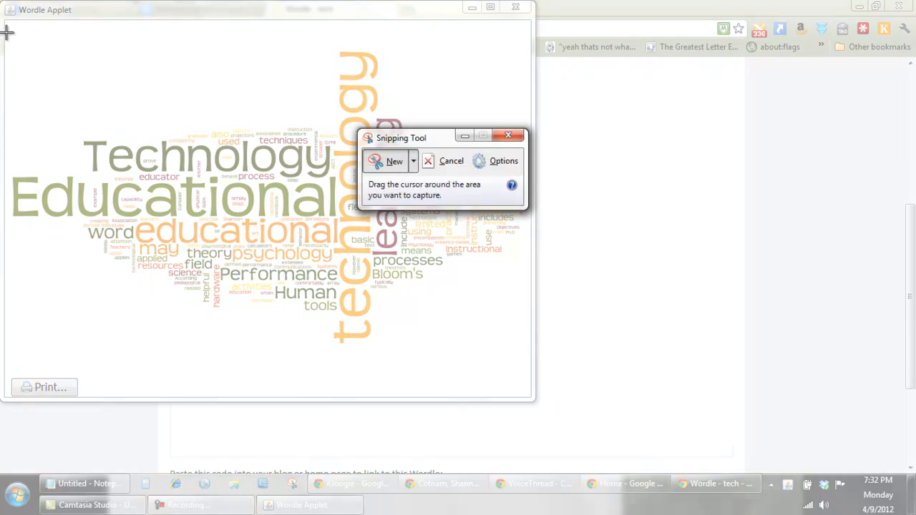
pyautogui.moveTo(4, 32); pyautogui.dragTo(530, 350)
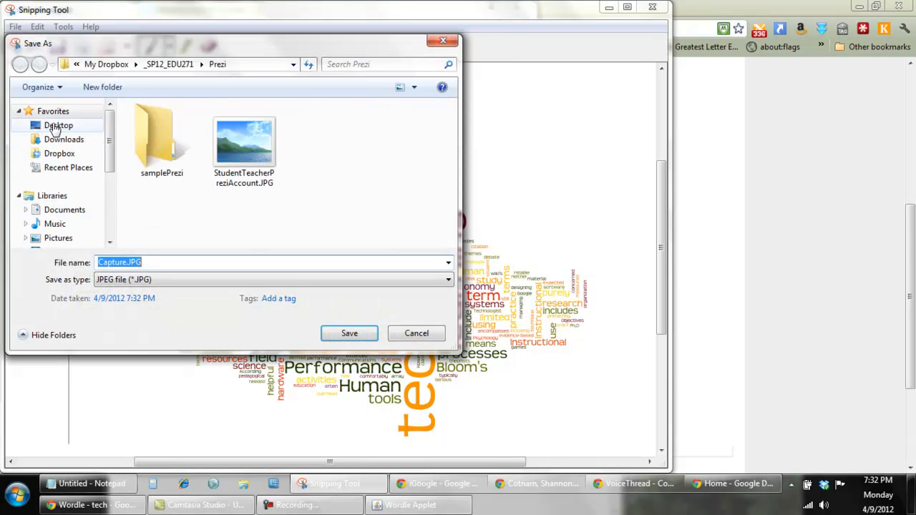
# Save the snip to the Desktop as a JPEG file named "technology".
pyautogui.click(57, 125)
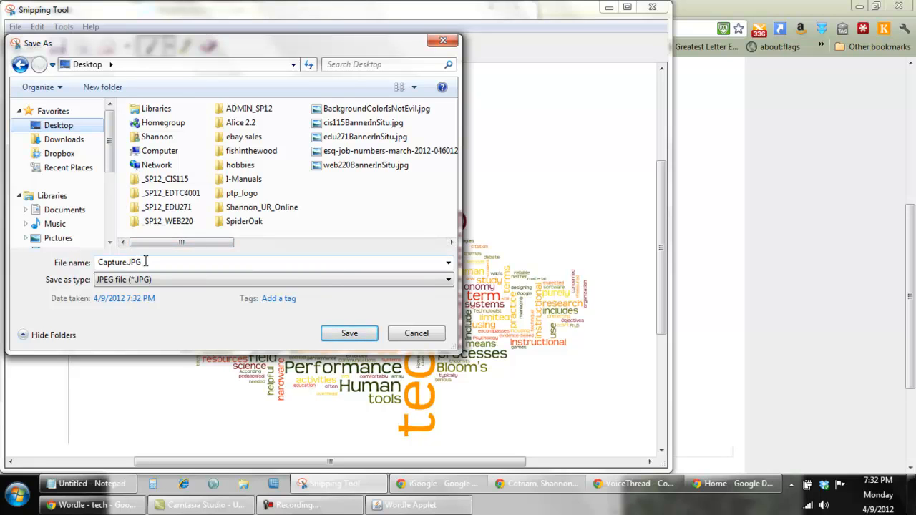
pyautogui.click(145, 262)
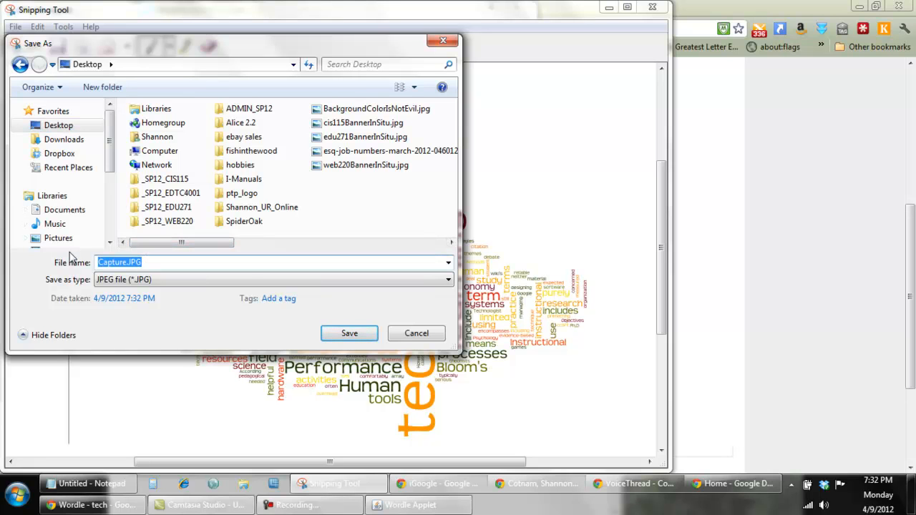
pyautogui.write('technology')
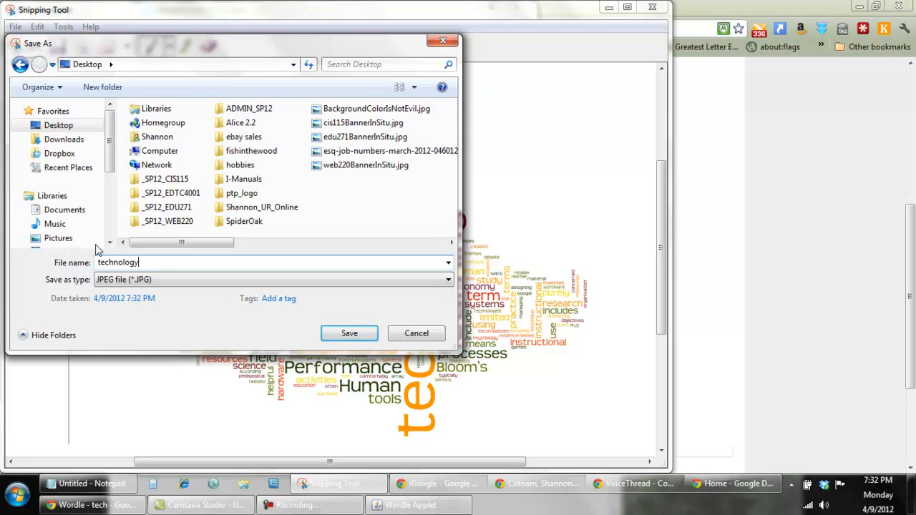
pyautogui.click(353, 335)
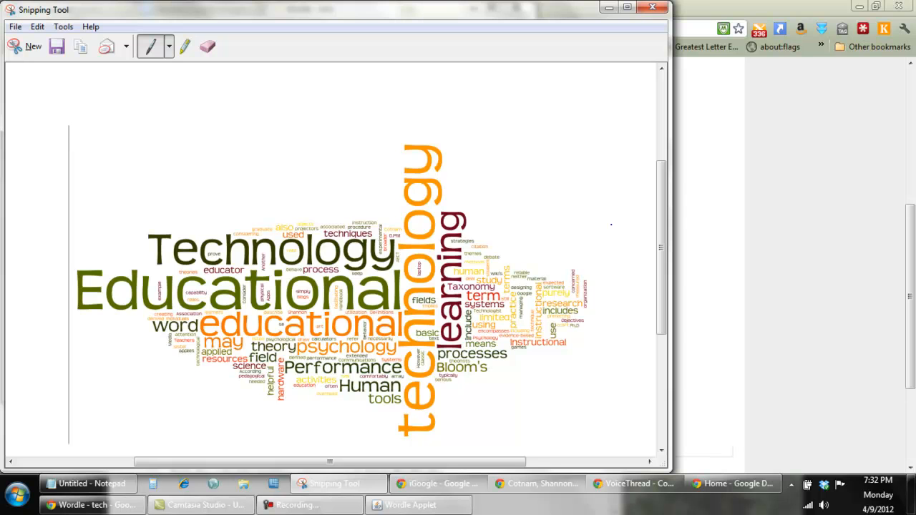
# Switch back to the Google Docs document and insert a horizontal line below its last paragraph.
pyautogui.click(725, 211)
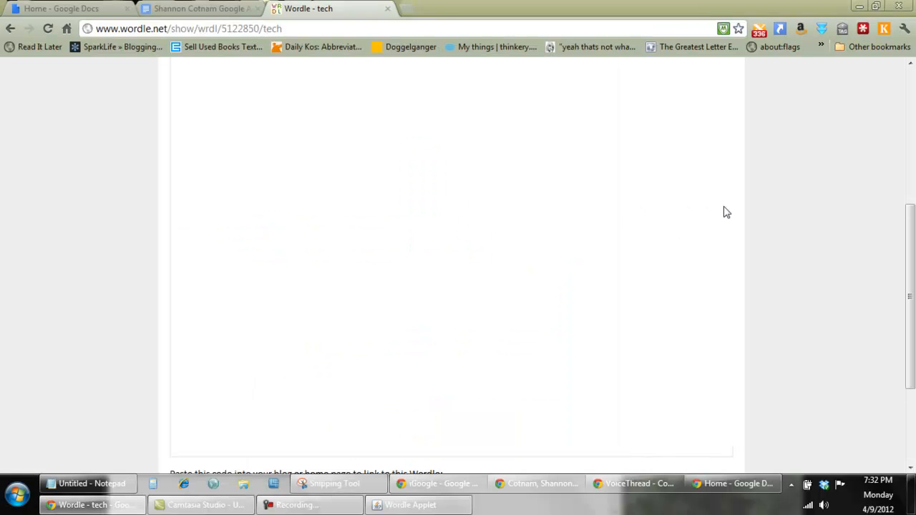
pyautogui.click(202, 9)
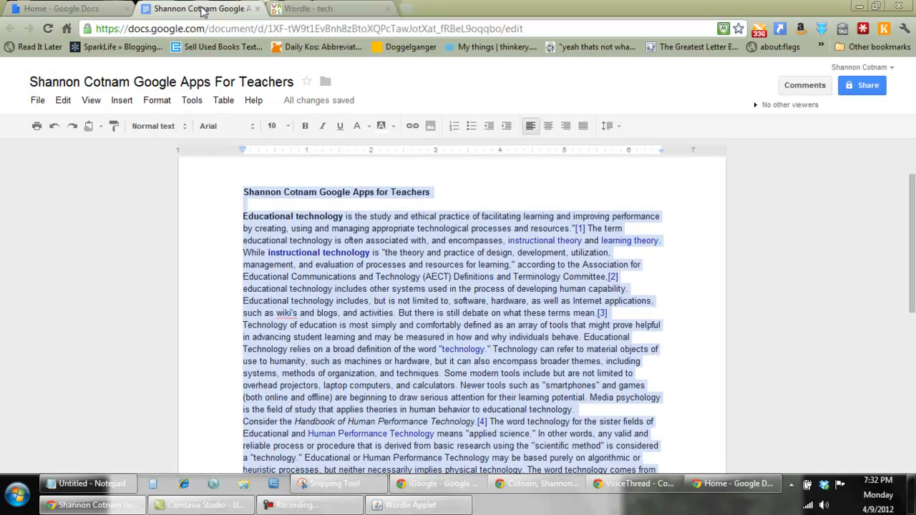
pyautogui.scroll(-10, 912, 215)
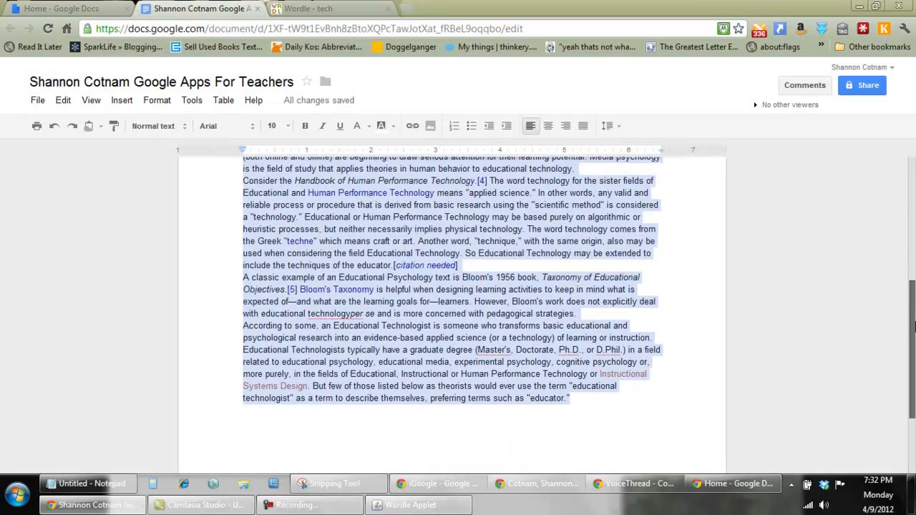
pyautogui.click(601, 279)
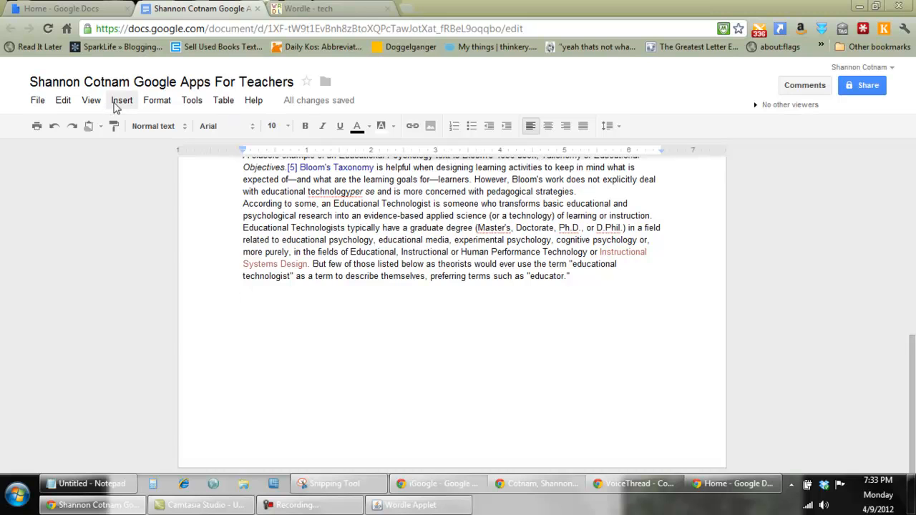
pyautogui.click(119, 101)
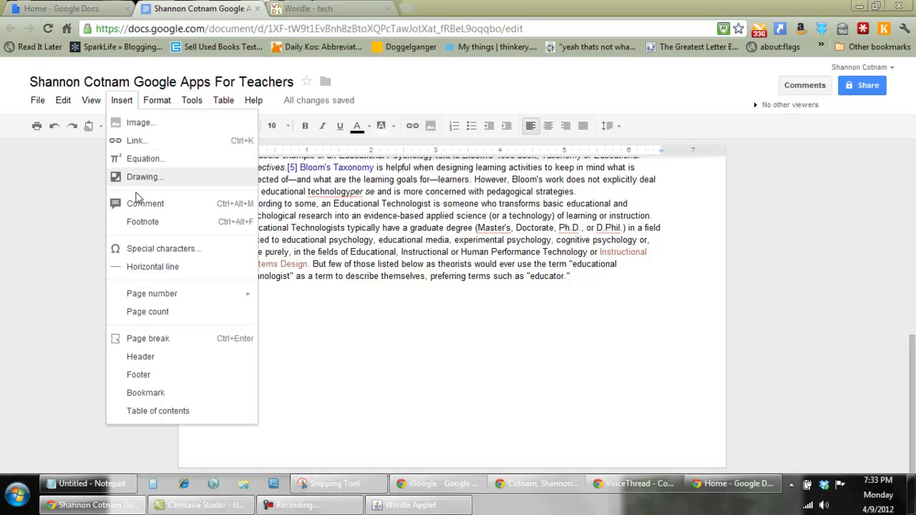
pyautogui.click(151, 267)
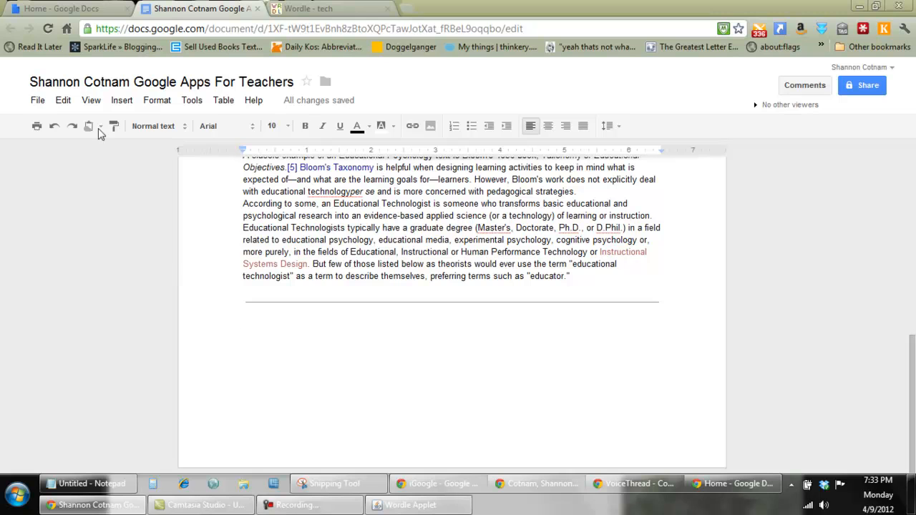
# Upload technology.JPG from the Desktop and insert it as an image below the horizontal line.
pyautogui.click(119, 102)
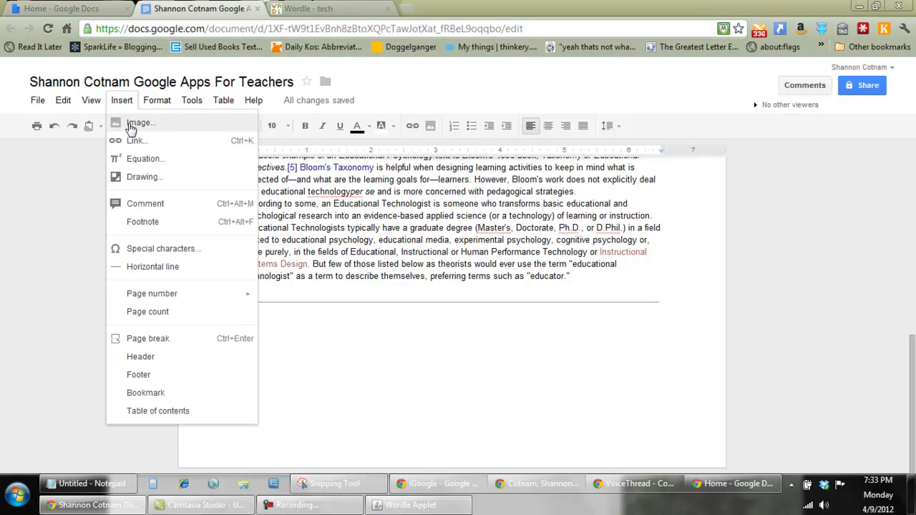
pyautogui.click(132, 125)
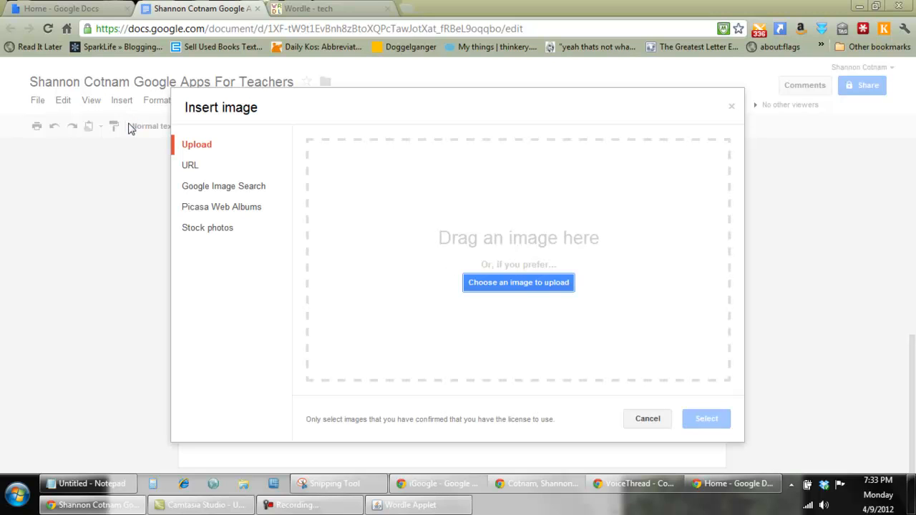
pyautogui.click(518, 281)
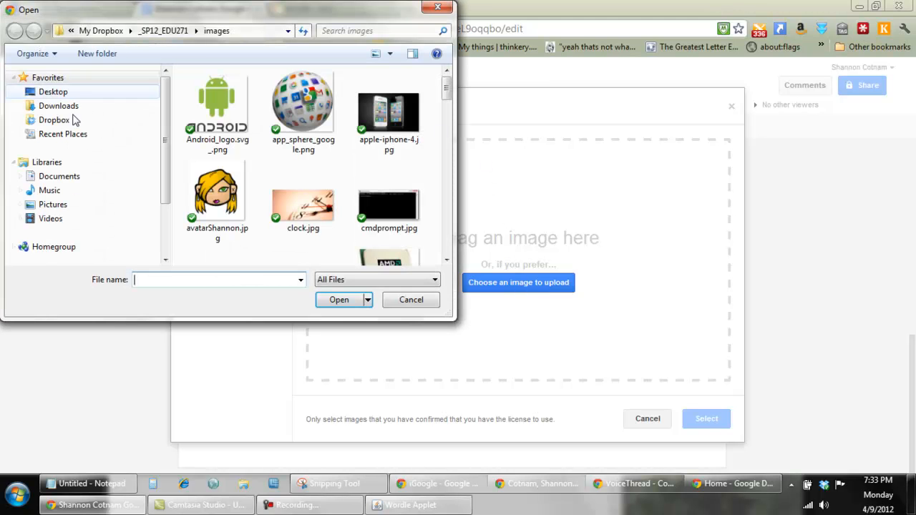
pyautogui.click(50, 95)
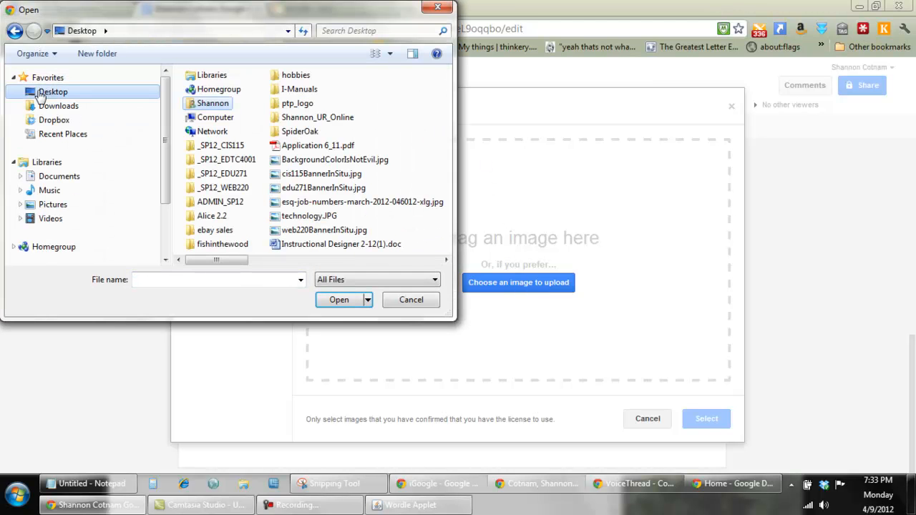
pyautogui.click(309, 217)
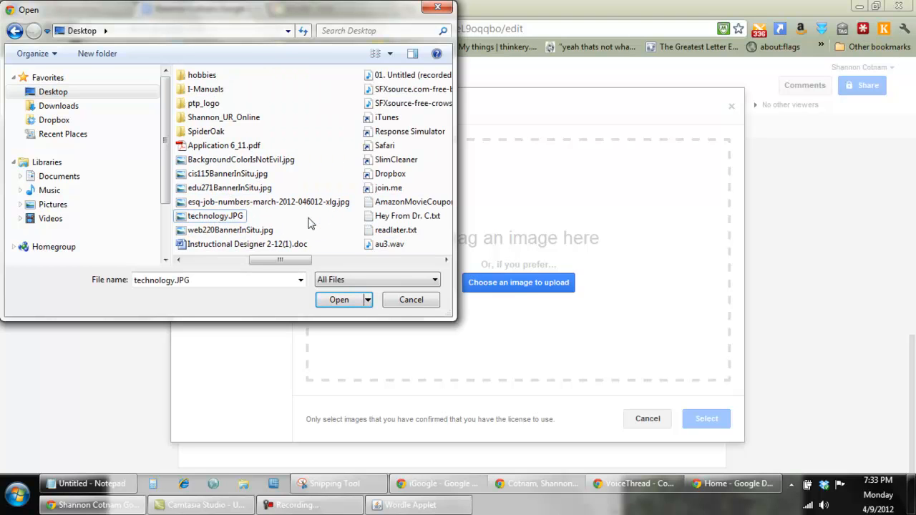
pyautogui.click(337, 300)
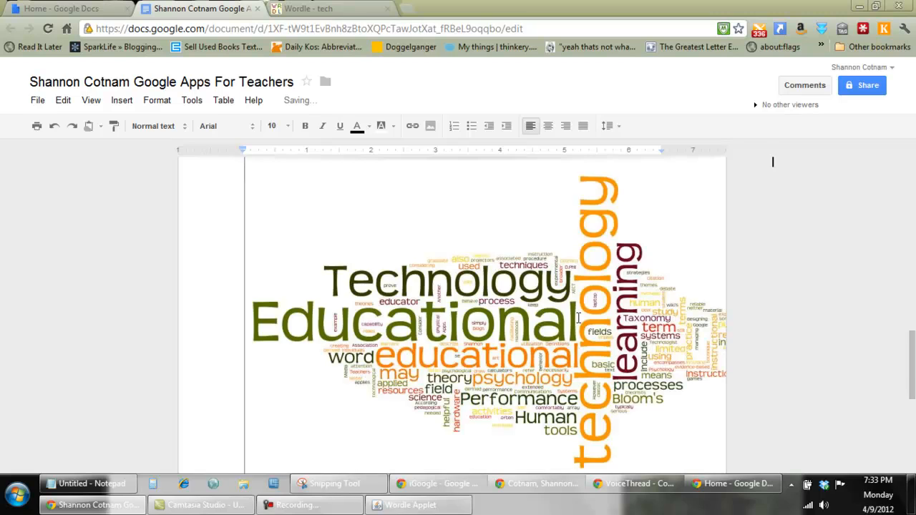
# Shrink the word cloud image proportionally to about 6 inches wide so it fits within the page margins, and deselect it.
pyautogui.moveTo(913, 351)
pyautogui.mouseDown()
pyautogui.moveTo(914, 186)
pyautogui.moveTo(915, 368)
pyautogui.moveTo(914, 349)
pyautogui.mouseUp()
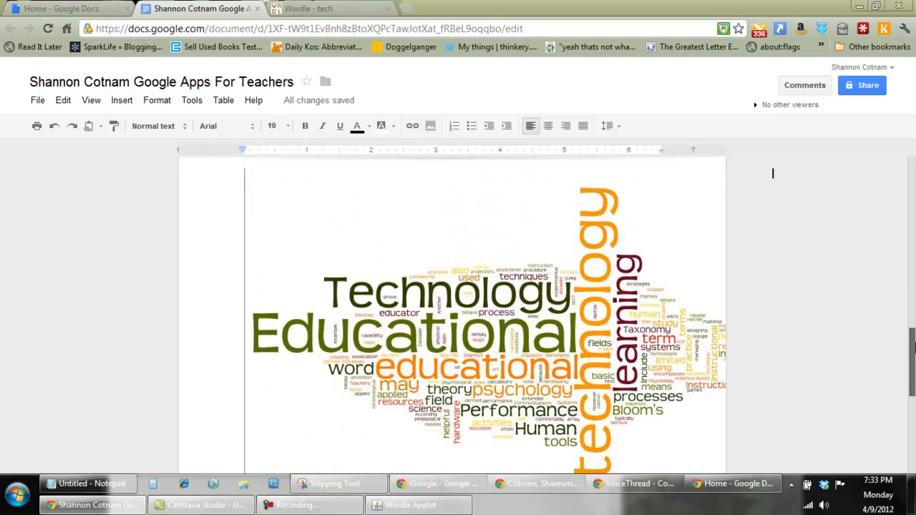
pyautogui.scroll(1, 700, 325)
pyautogui.click(458, 328)
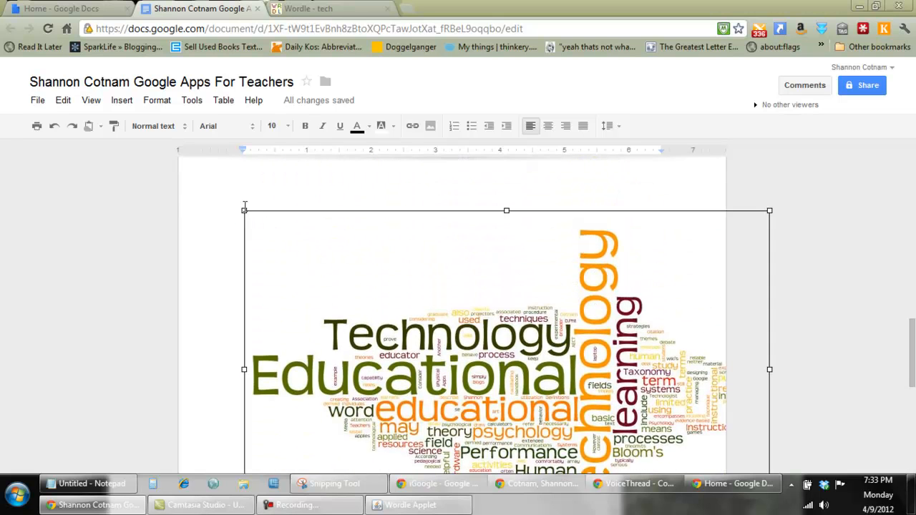
pyautogui.moveTo(241, 211); pyautogui.dragTo(385, 297)
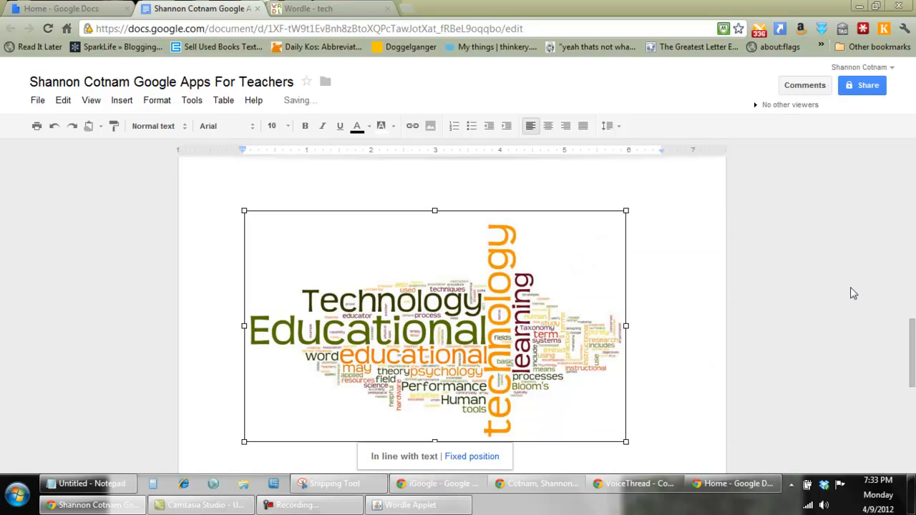
pyautogui.moveTo(913, 350); pyautogui.dragTo(915, 436)
pyautogui.click(654, 347)
# Change the document's sharing visibility to Public on the web with view access and close the sharing settings.
pyautogui.moveTo(912, 374); pyautogui.dragTo(913, 307)
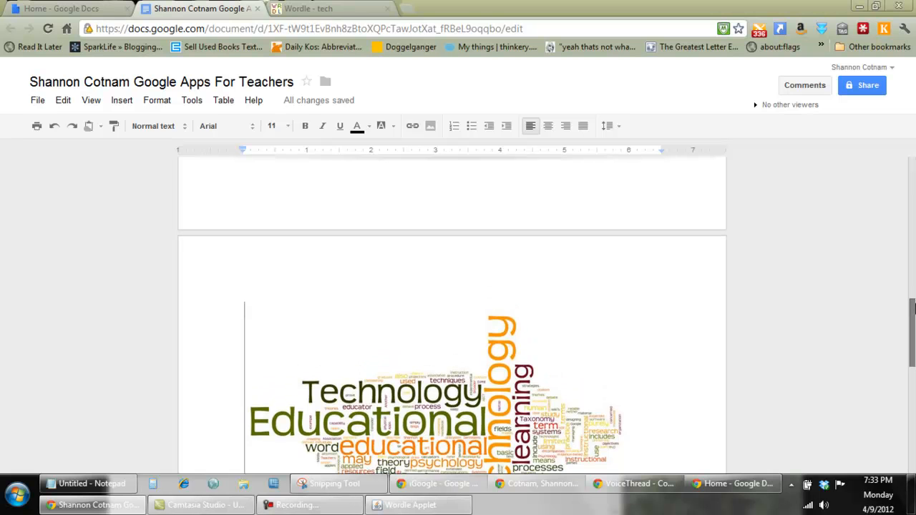
pyautogui.click(862, 86)
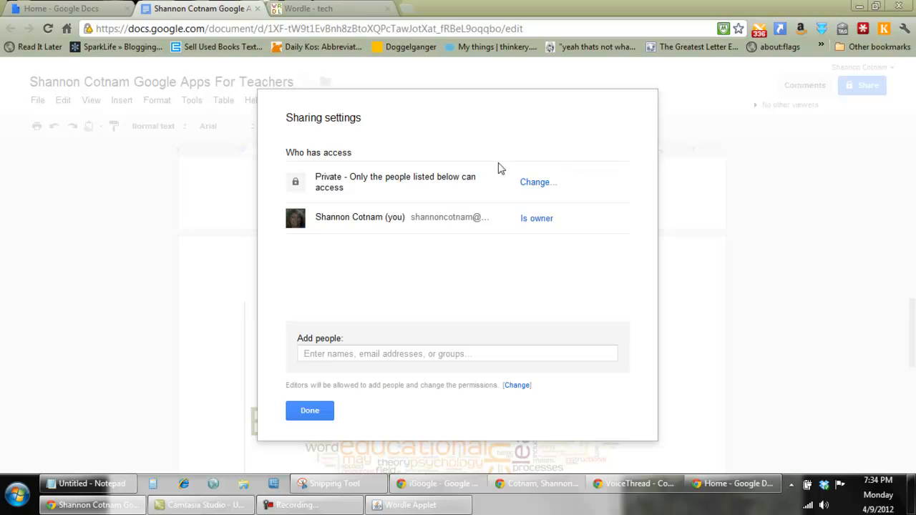
pyautogui.click(537, 185)
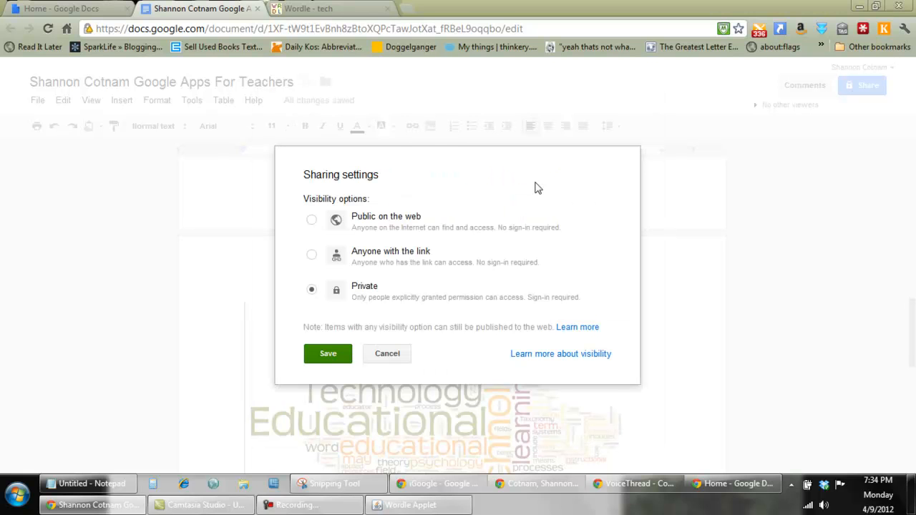
pyautogui.click(312, 221)
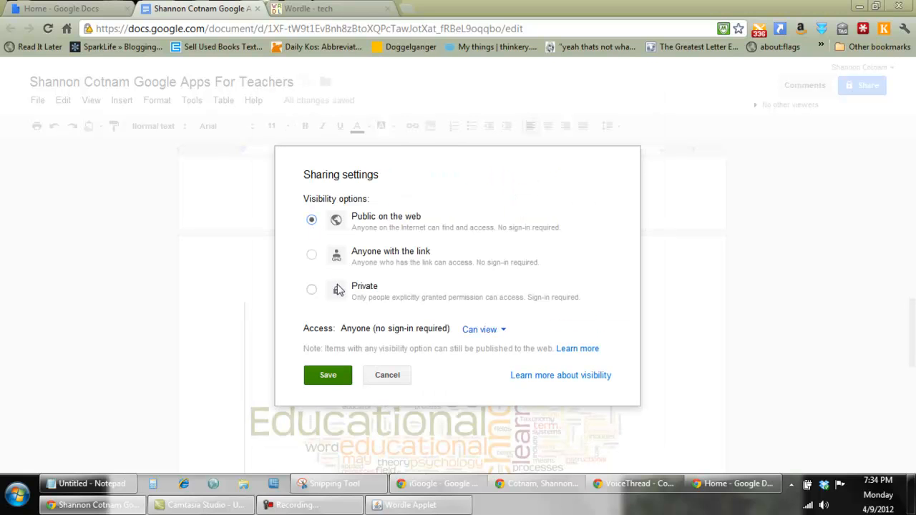
pyautogui.click(330, 376)
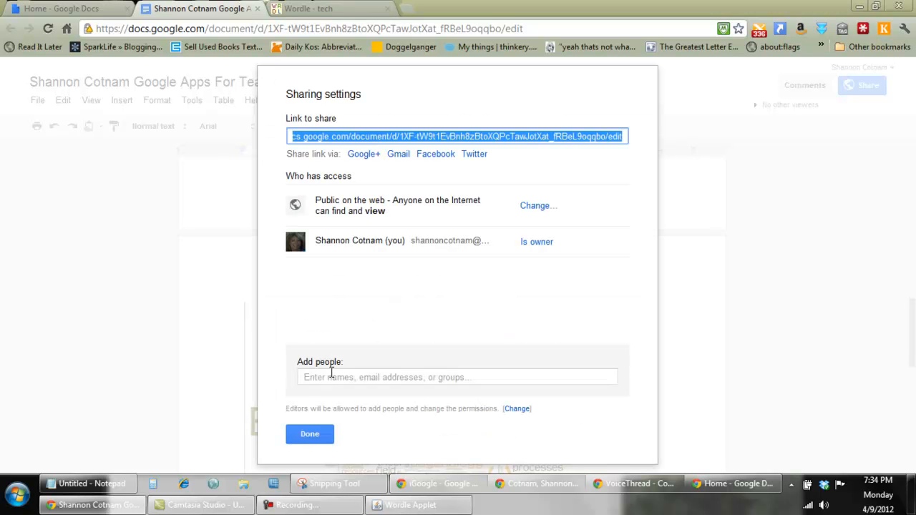
pyautogui.click(310, 434)
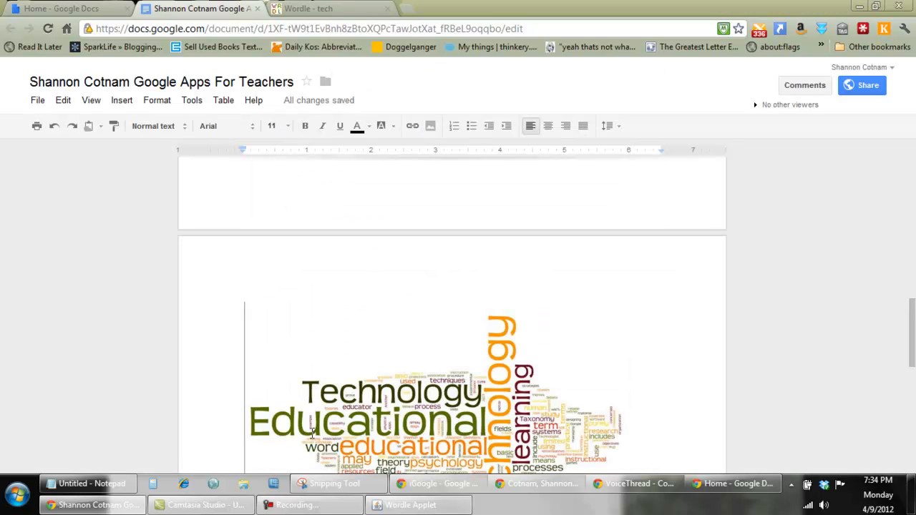
# Publish the document to the web with automatic republishing enabled, confirming the publication.
pyautogui.click(37, 101)
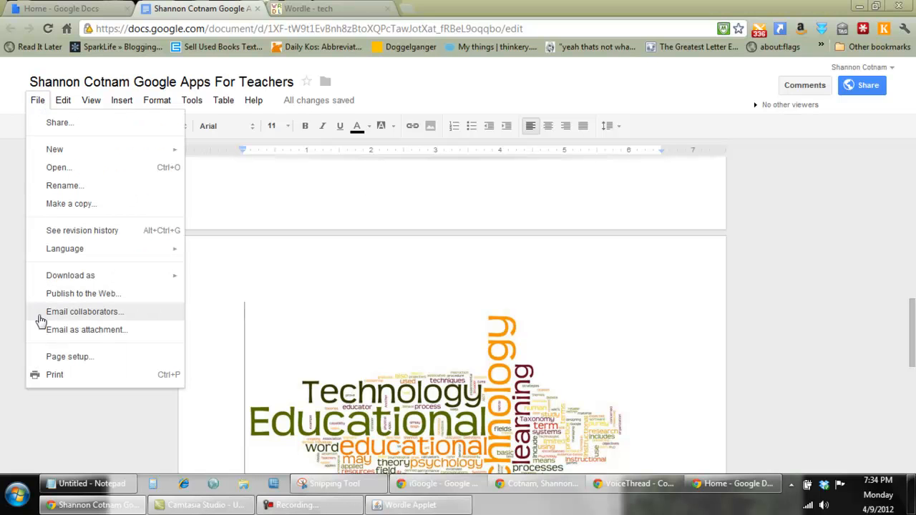
pyautogui.click(58, 301)
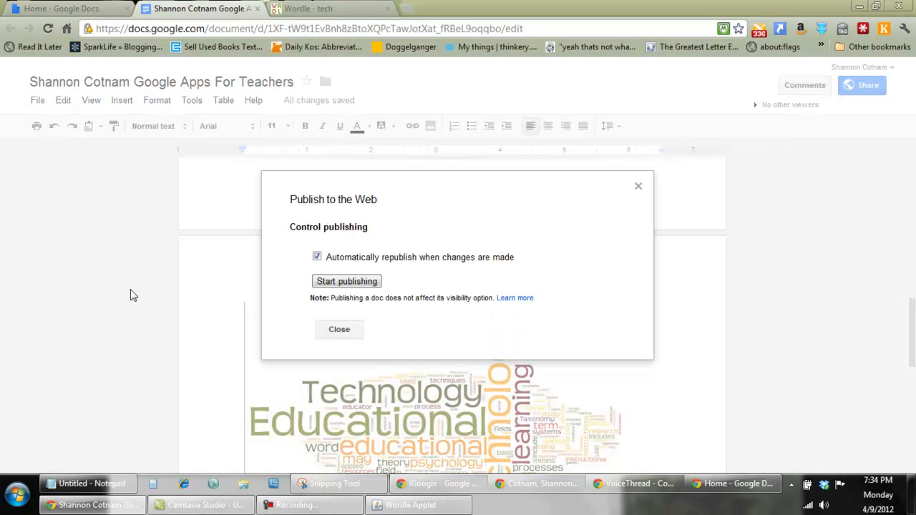
pyautogui.click(331, 283)
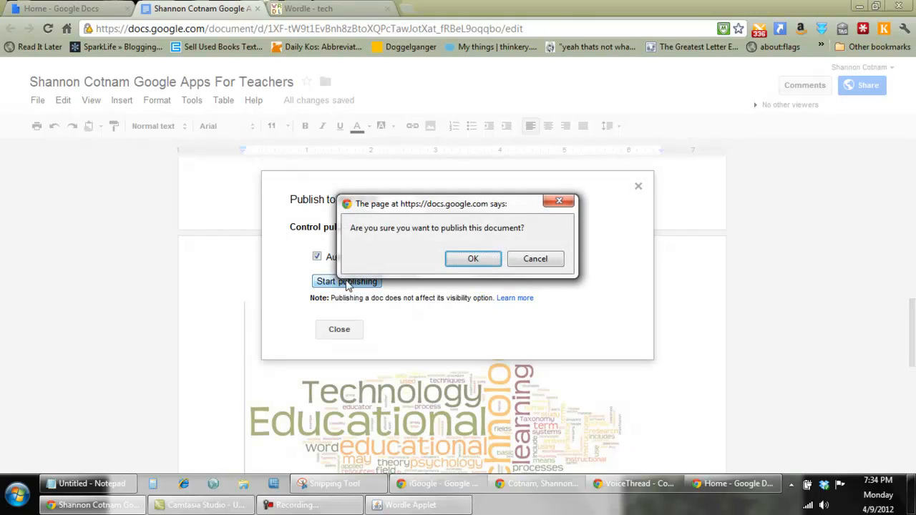
pyautogui.click(485, 262)
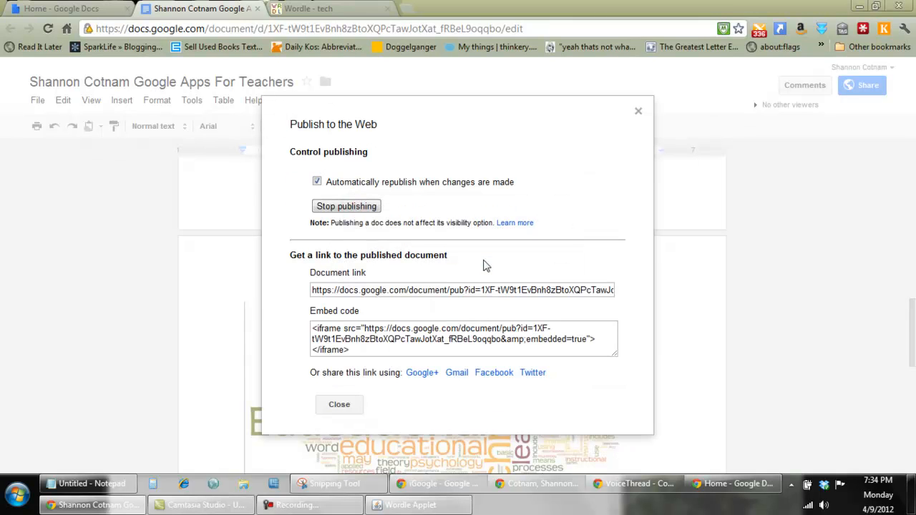
# Copy the published document's link and close the publishing settings.
pyautogui.click(387, 291)
pyautogui.rightClick(385, 289)
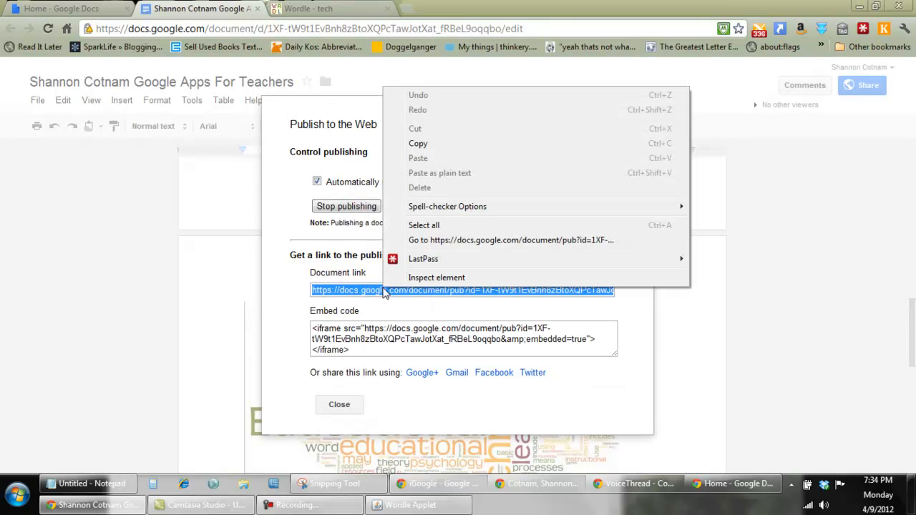
pyautogui.click(430, 144)
pyautogui.click(340, 405)
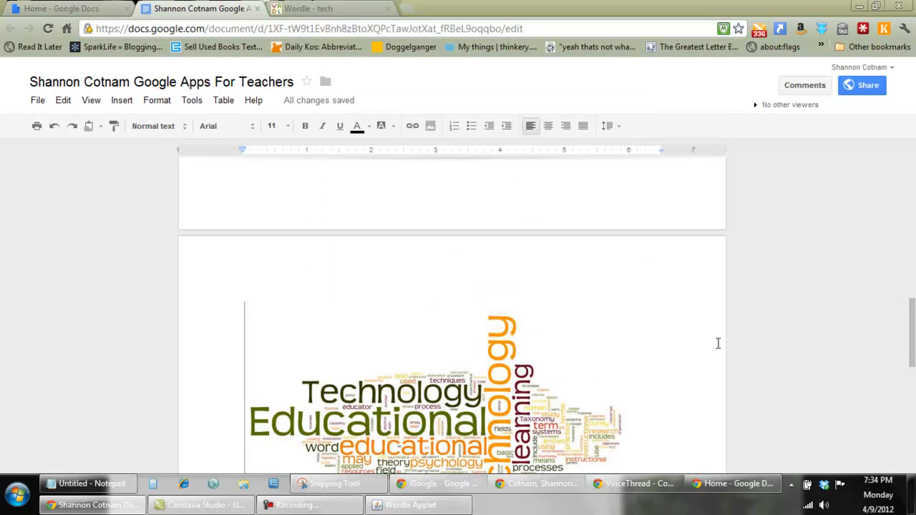
pyautogui.scroll(-3, 912, 307)
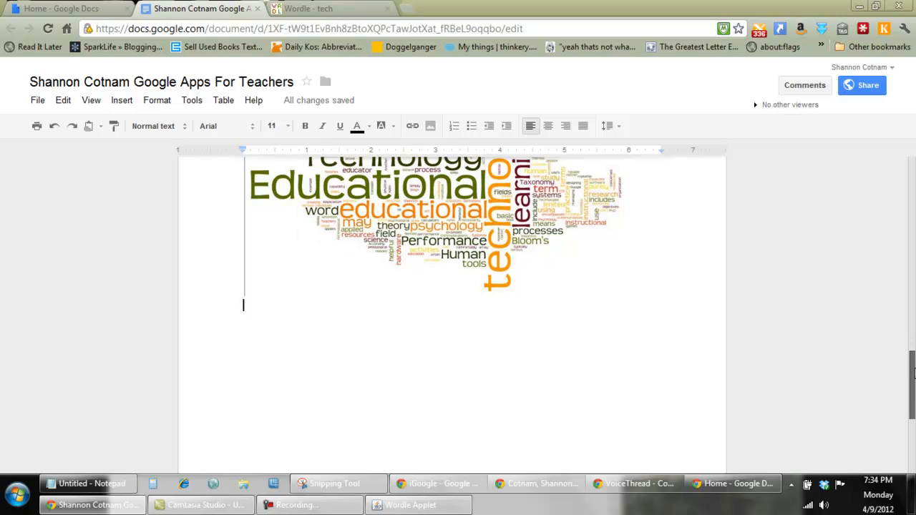